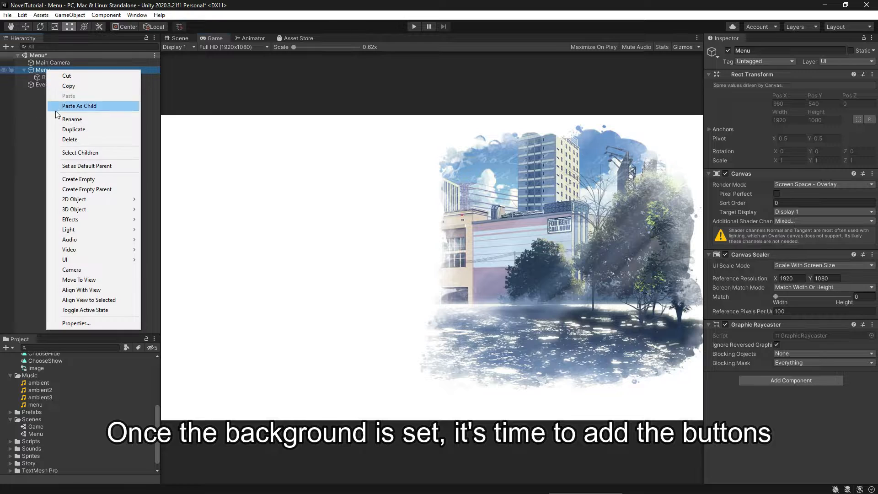
Create an empty MenuItems object under the Menu canvas and stretch its anchors in both directions, setting the left offset to 0
left_click(75, 180)
type("MenuItems")
key("Return")
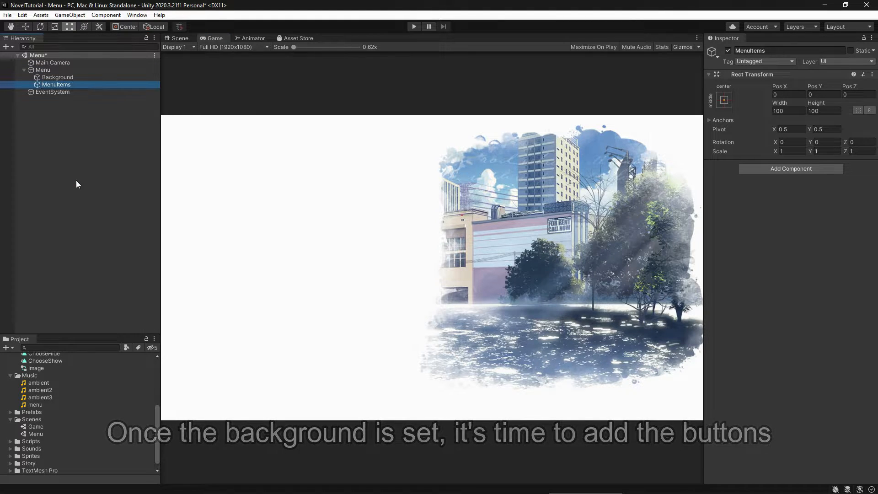
left_click(724, 100)
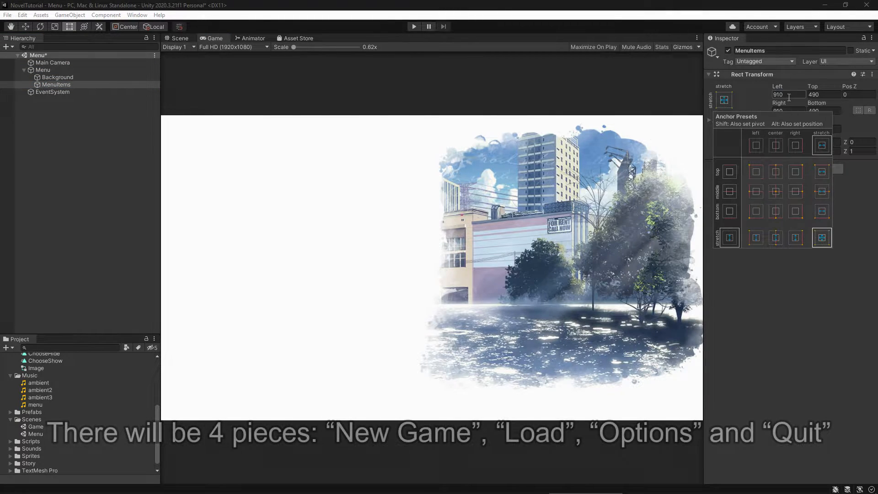
left_click(822, 237)
left_click(827, 95)
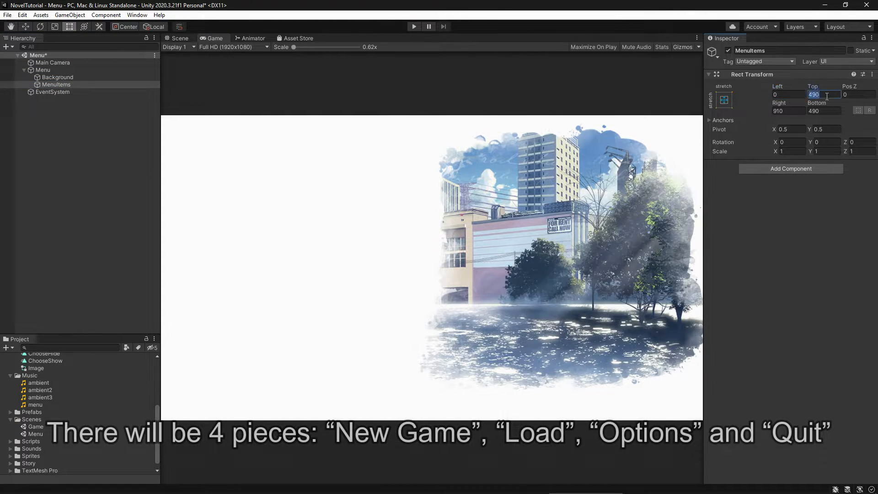
Add a TextMeshPro text object under MenuItems and name it NewGameButton
right_click(48, 86)
mouse_move(92, 277)
left_click(174, 287)
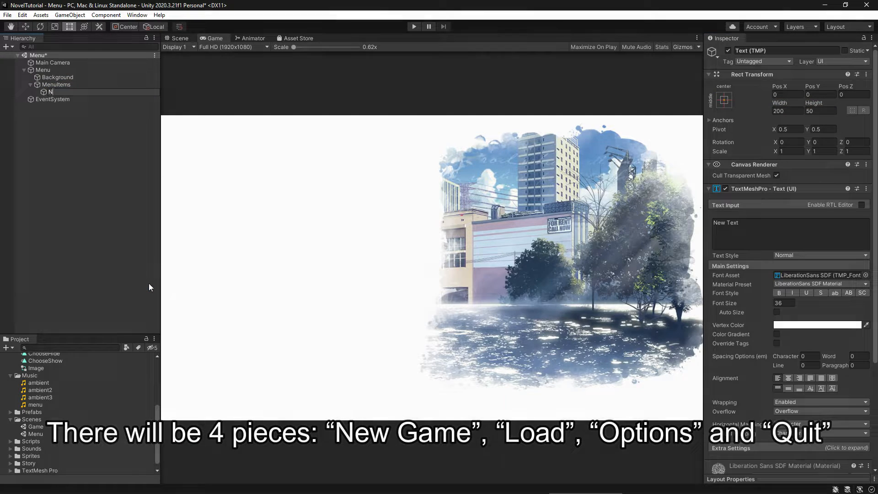
type("NewGameButton")
key("Return")
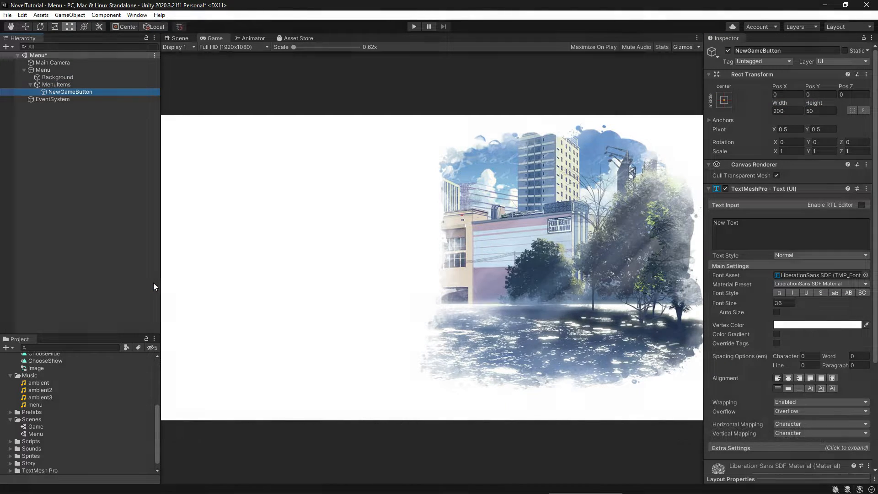
Set the NewGameButton text's vertex color to blue 31569C and save that color as a swatch
left_click(817, 325)
left_click(787, 371)
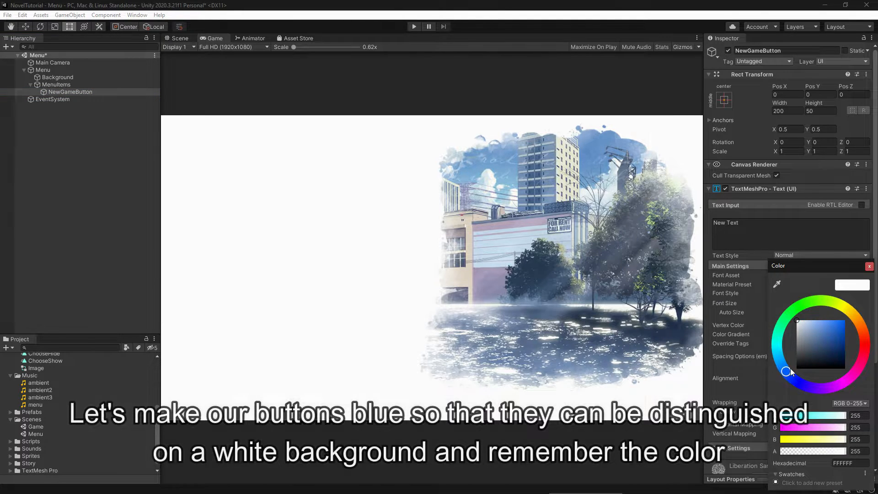
left_click_drag(840, 339, 830, 339)
left_click(869, 266)
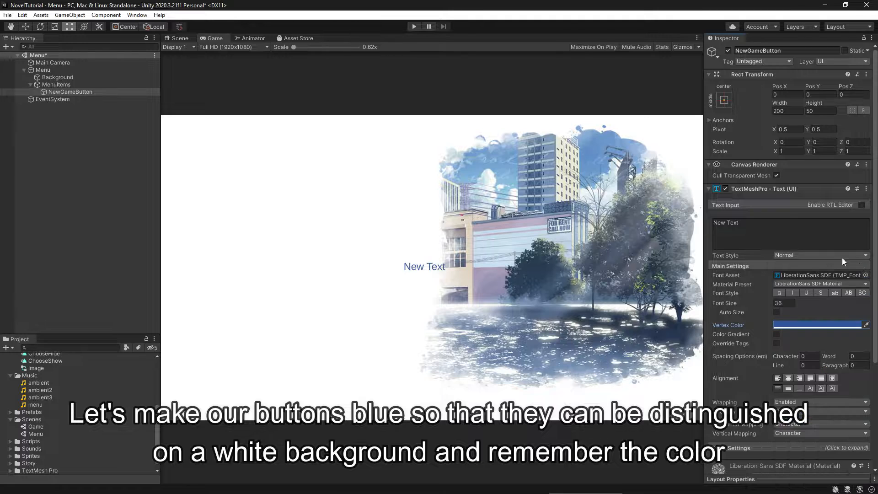
Change the NewGameButton's displayed text to "New Game" and set its font size to 100
left_click_drag(727, 223, 746, 222)
type("Game")
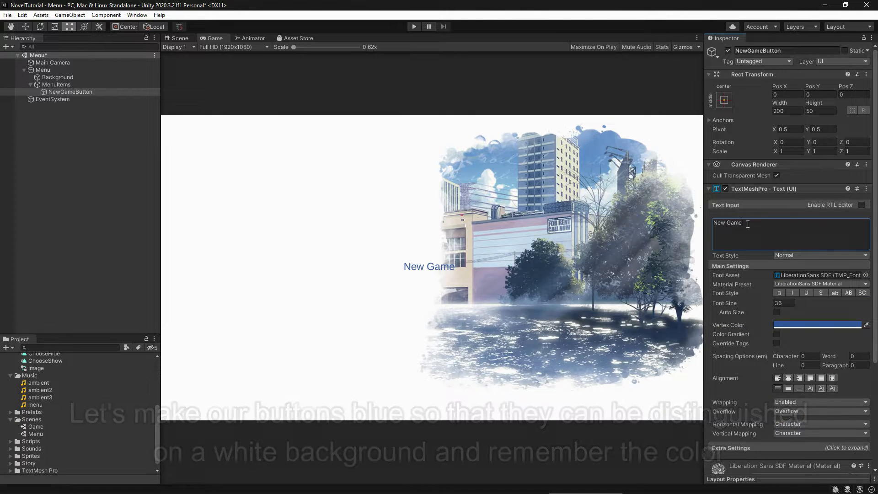
left_click(779, 303)
type("100")
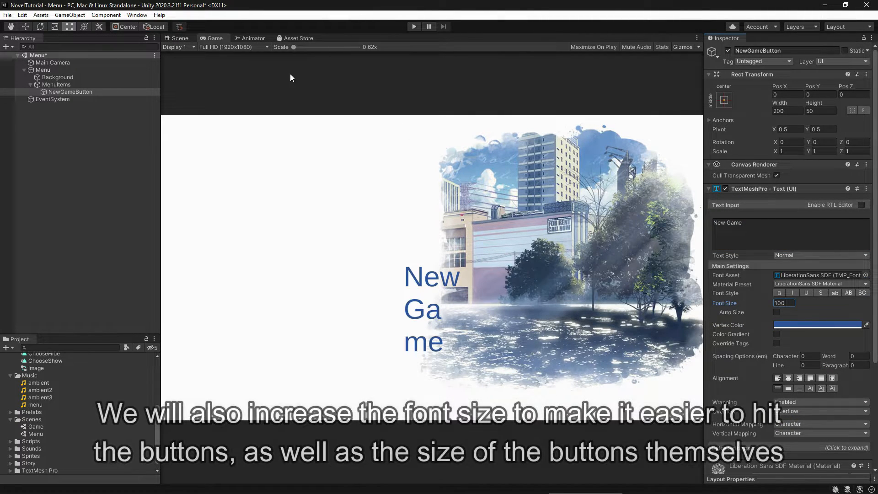
Resize the NewGameButton's rectangle to a width of 700 and a height of 100
left_click(186, 38)
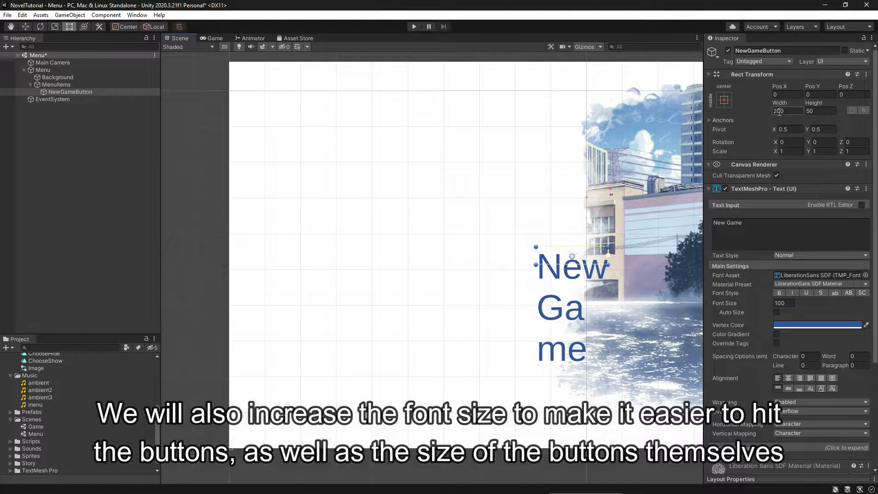
type("700")
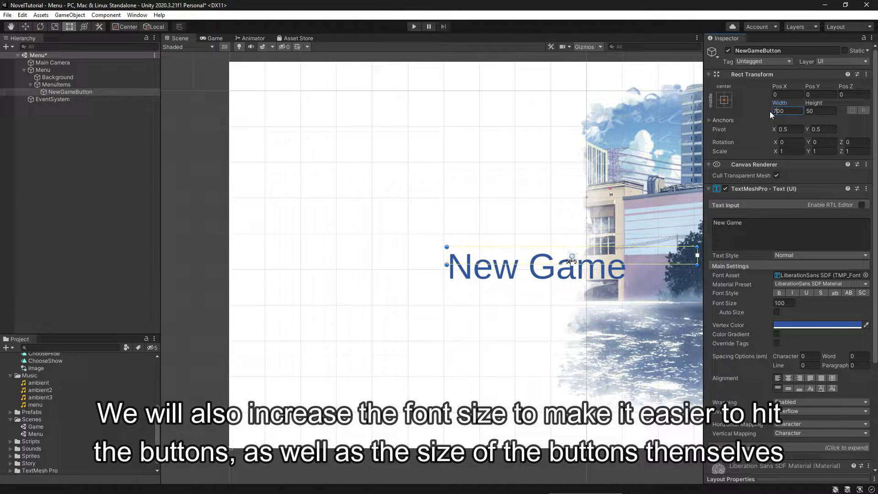
left_click(804, 110)
type("100")
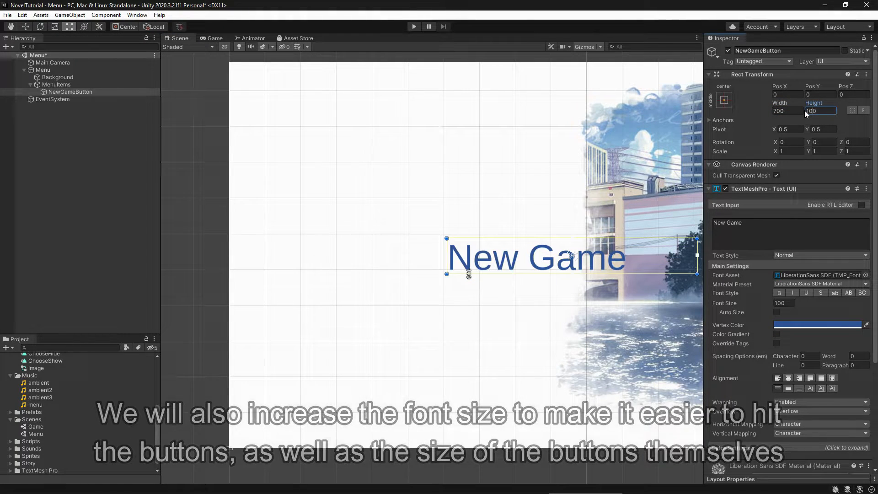
Anchor NewGameButton and its pivot to the middle left, and position it at Pos X 100, Pos Y 150
left_click(724, 100)
left_click(783, 95)
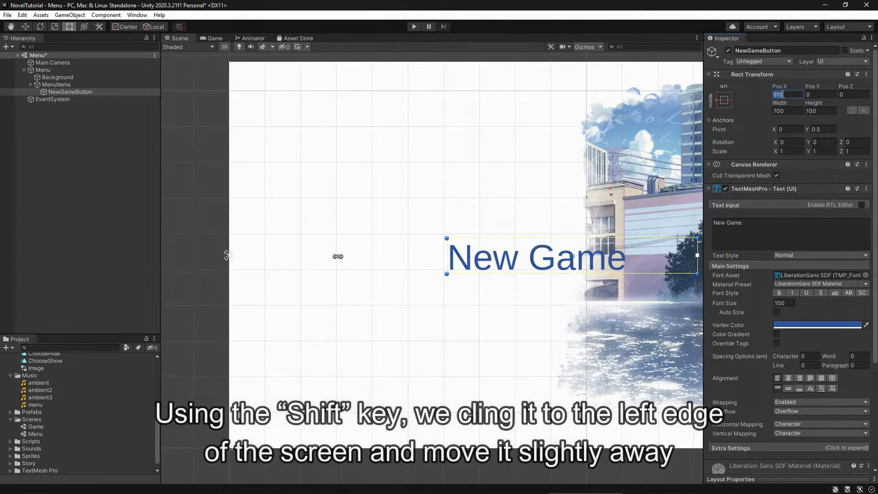
type("100")
left_click(814, 95)
type("150")
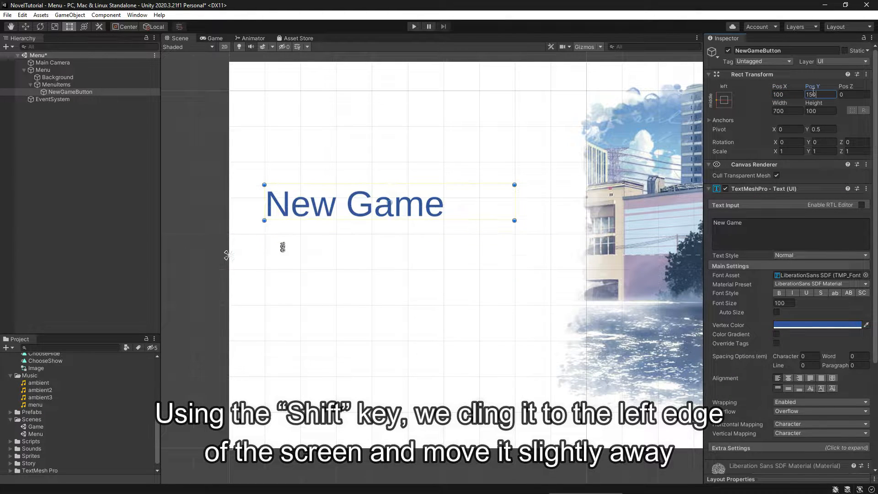
Add a Button component to NewGameButton
left_click(213, 39)
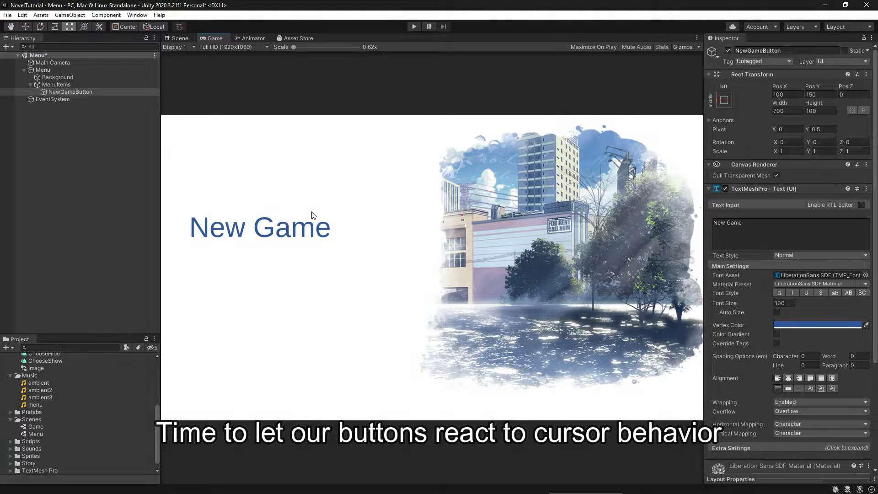
scroll(749, 367, "down", 5)
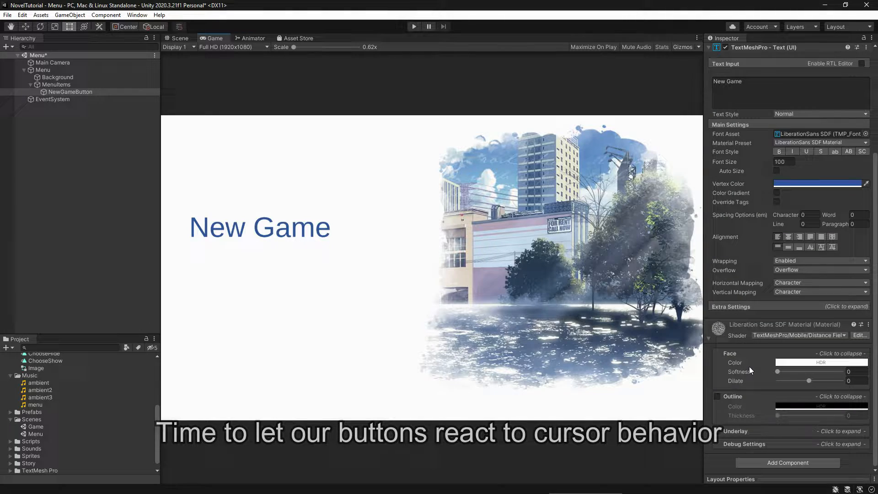
left_click(777, 459)
type("button")
key("Return")
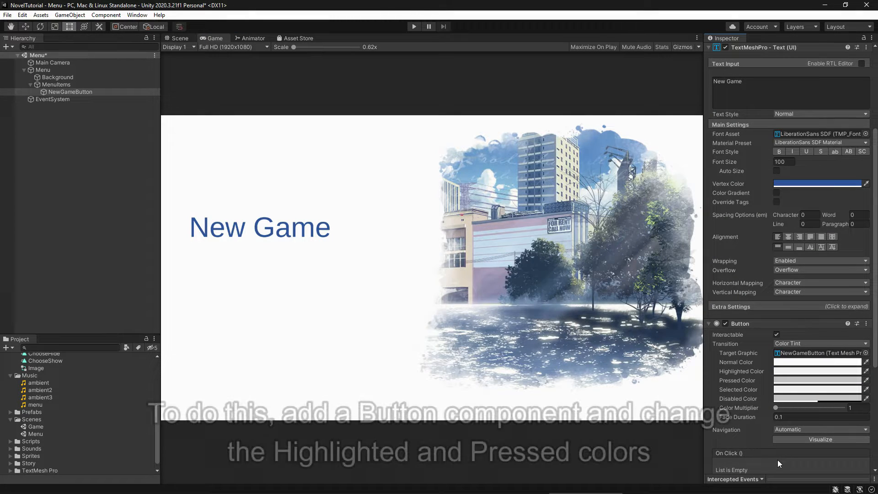
Set the Button component's Highlighted Color to pure white with reduced opacity
left_click(803, 371)
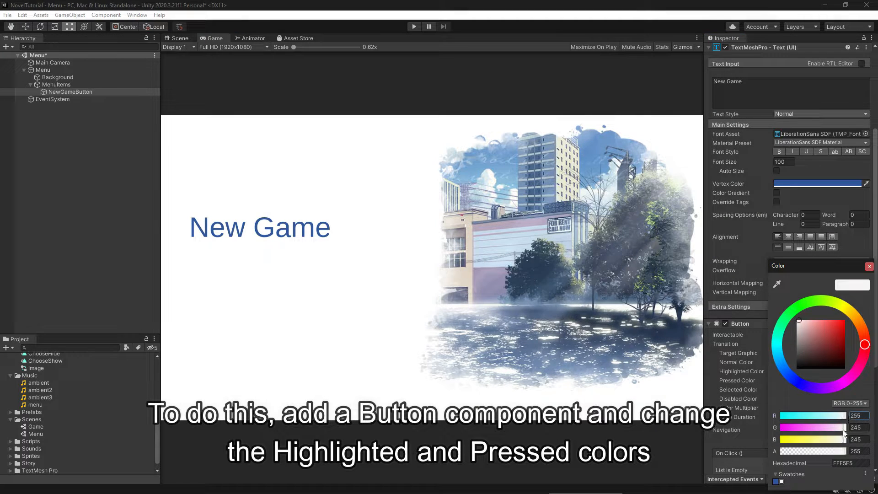
left_click_drag(843, 429, 848, 429)
left_click_drag(844, 440, 850, 446)
left_click(868, 266)
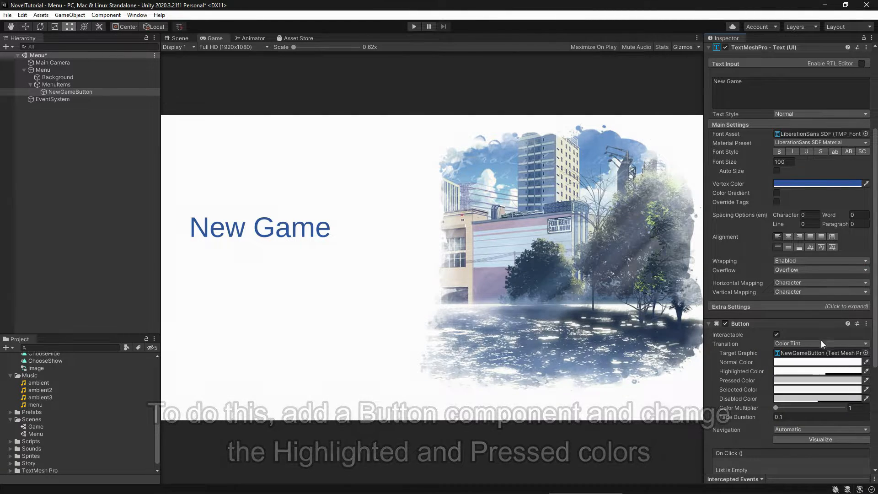
Set the Button component's Pressed Color to the saved blue swatch 31569C with slightly reduced opacity
left_click(809, 380)
left_click(775, 482)
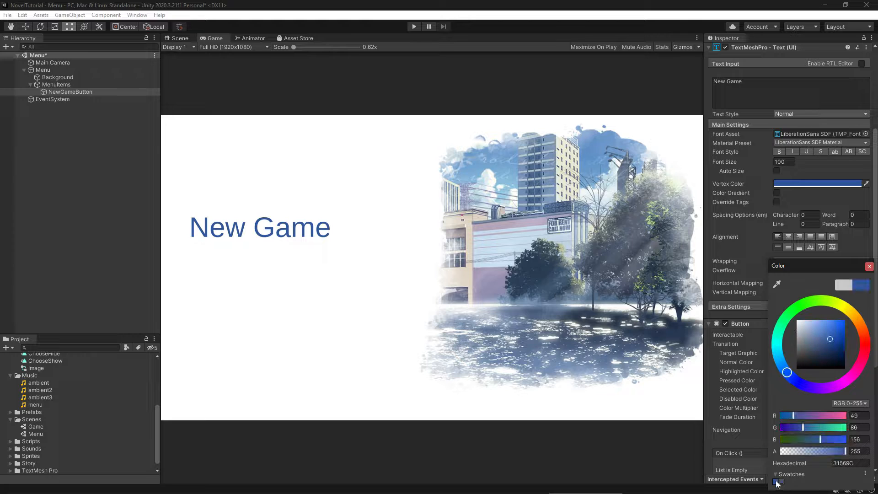
left_click(868, 267)
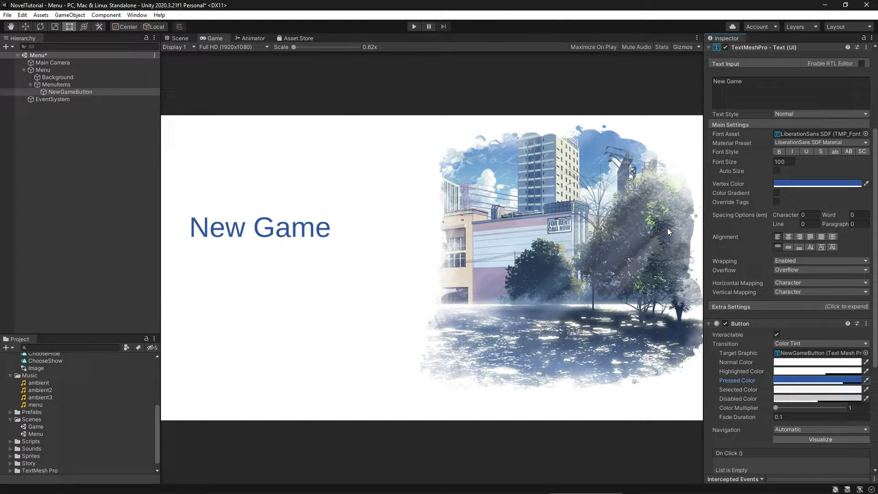
Run the scene to test how the New Game button reacts to the cursor, and stop it again
left_click(415, 27)
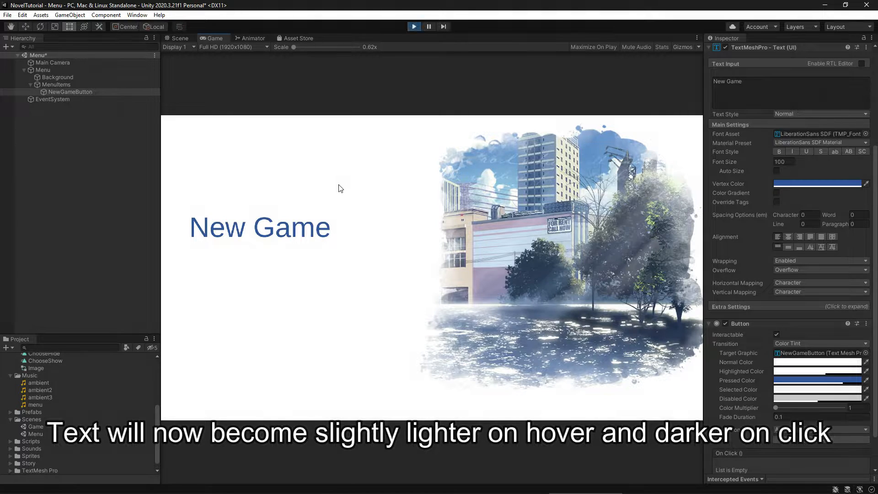
left_click(292, 233)
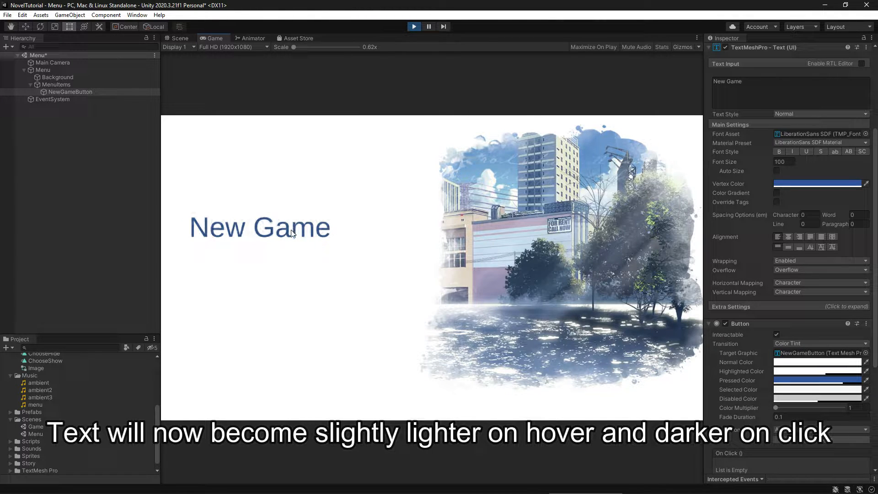
left_click(415, 27)
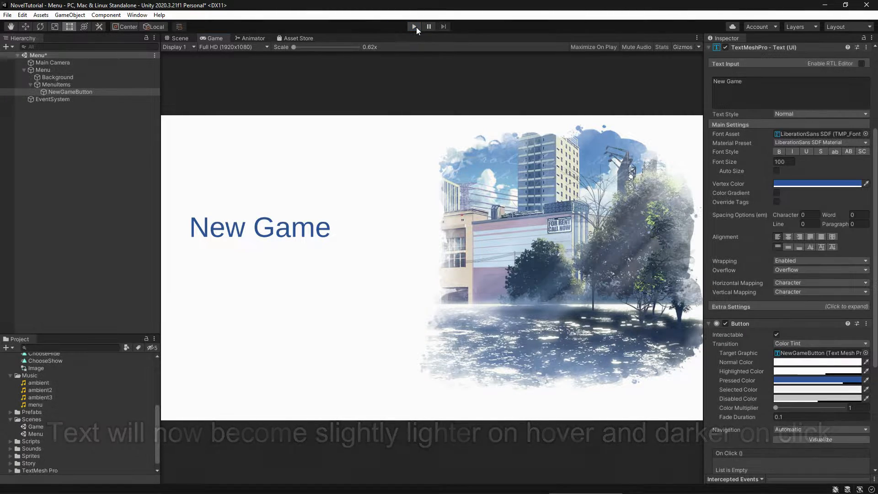
Duplicate NewGameButton three times within MenuItems
left_click(90, 92)
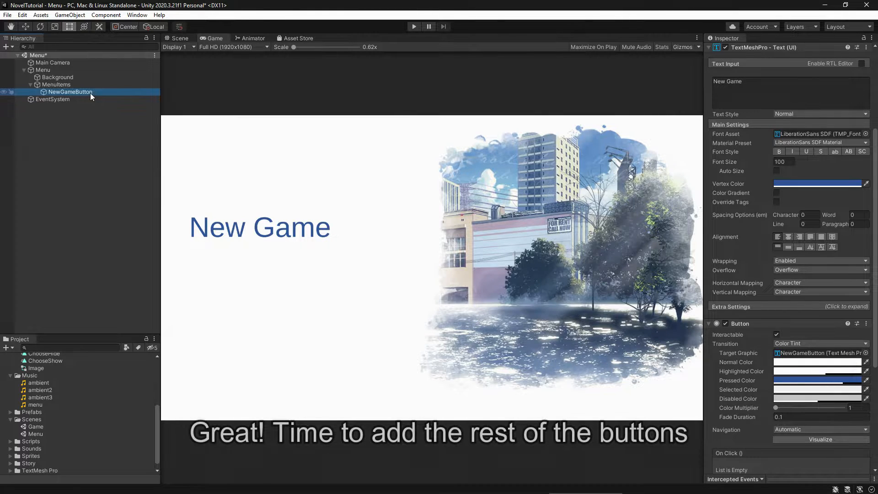
key("ctrl+d")
key("ctrl+d")
key("ctrl+d")
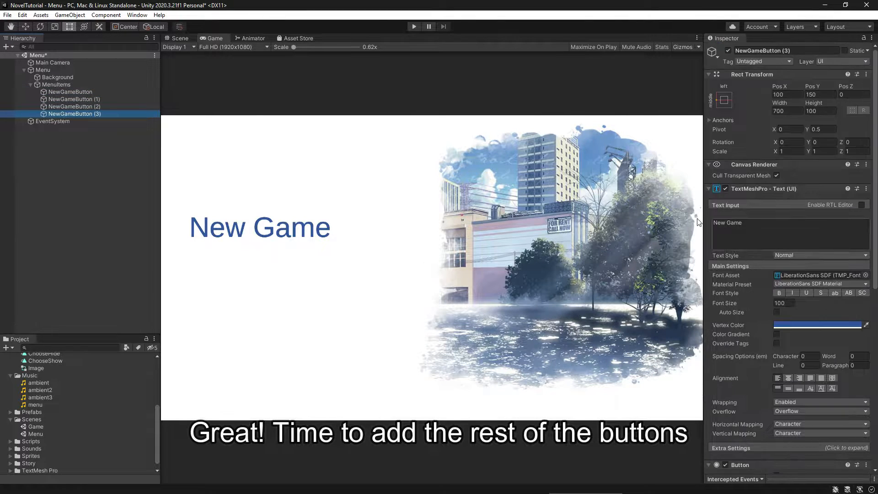
Rename the first duplicate of NewGameButton to LoadButton
left_click(103, 100)
key("F2")
left_click(100, 99)
key("BackSpace")
key("BackSpace")
key("BackSpace")
key("BackSpace")
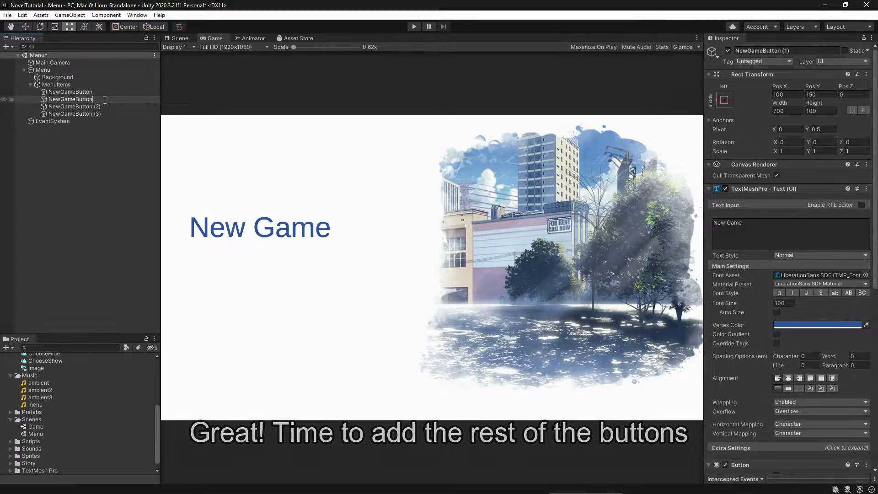
left_click_drag(73, 100, 35, 99)
type("Load")
key("Return")
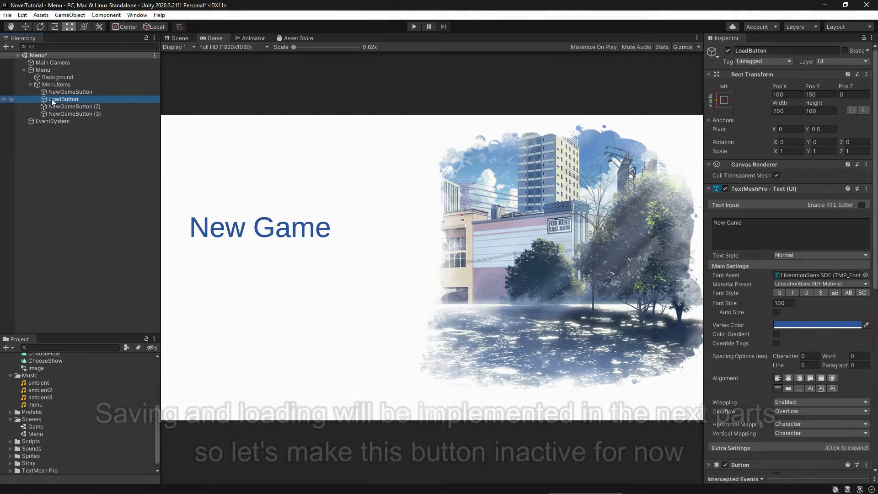
Set LoadButton's Pos Y to 0, make it non-interactable and change its displayed text to "Load"
left_click(823, 96)
type("0")
scroll(800, 146, "down", 10)
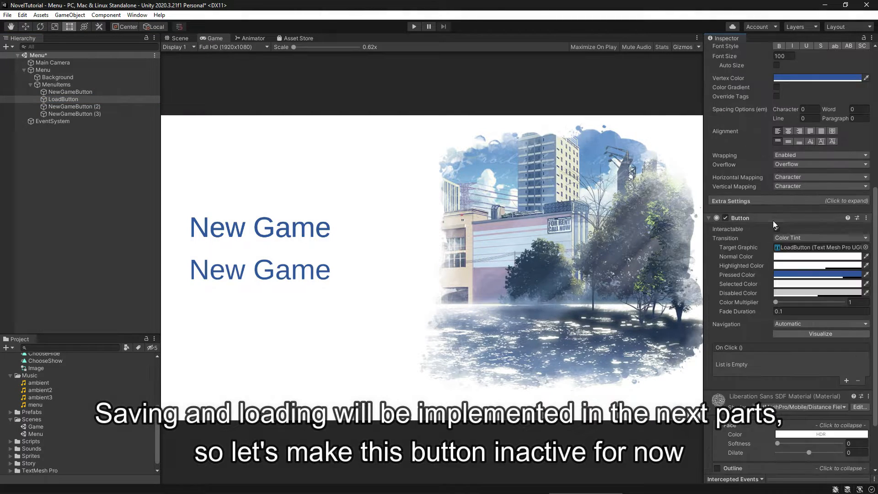
left_click(777, 230)
scroll(776, 227, "up", 10)
type("Load")
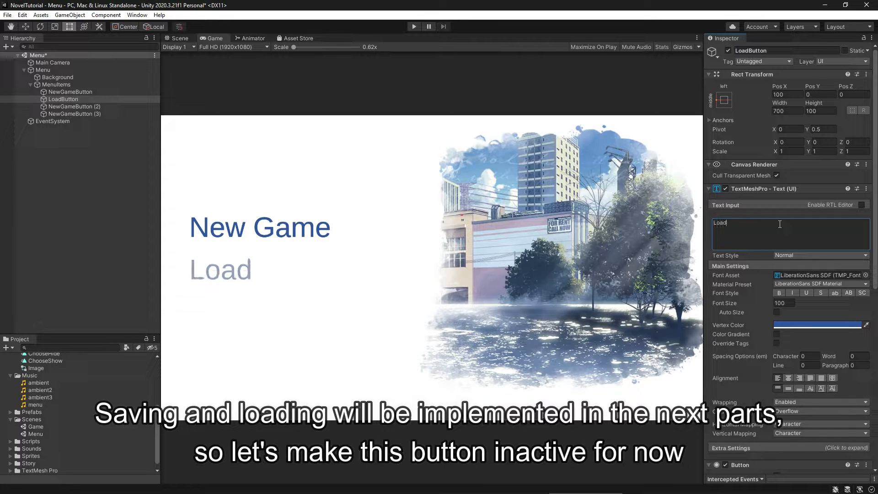
Turn the second duplicate into OptionsButton, with Pos Y -150 and the displayed text "Options"
left_click(97, 108)
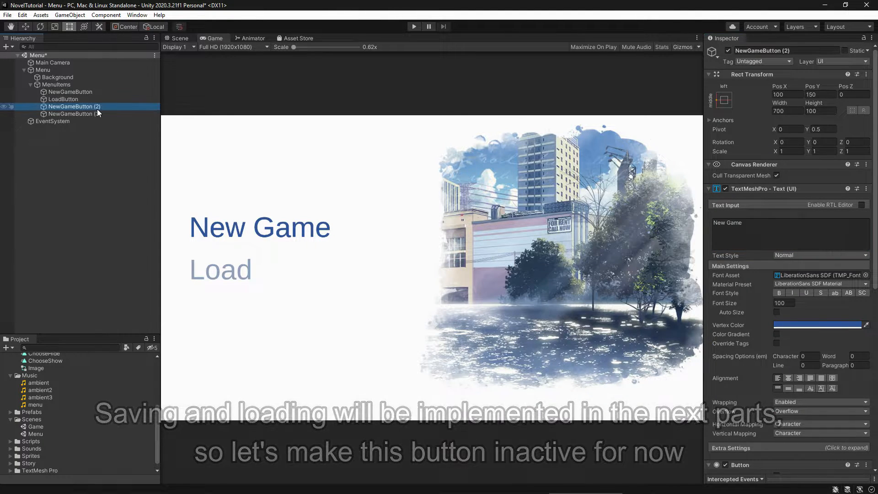
left_click(97, 109)
left_click_drag(93, 106, 103, 107)
key("BackSpace")
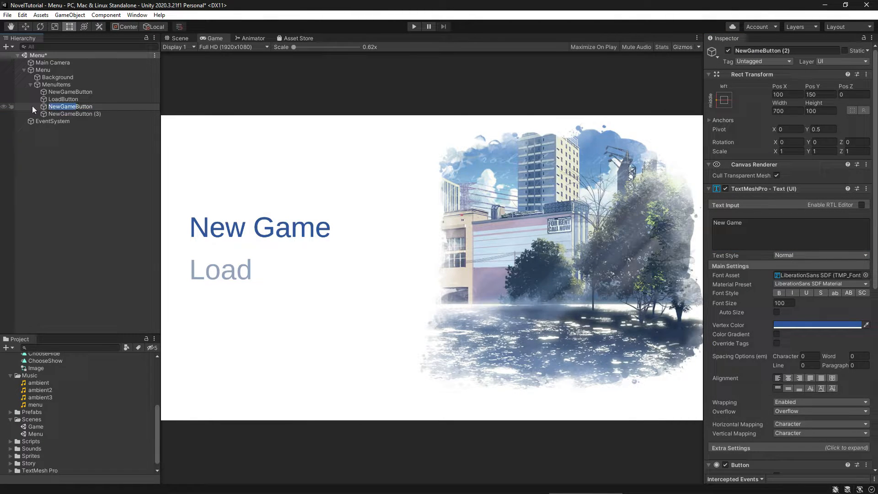
type("Options")
key("Return")
left_click(823, 95)
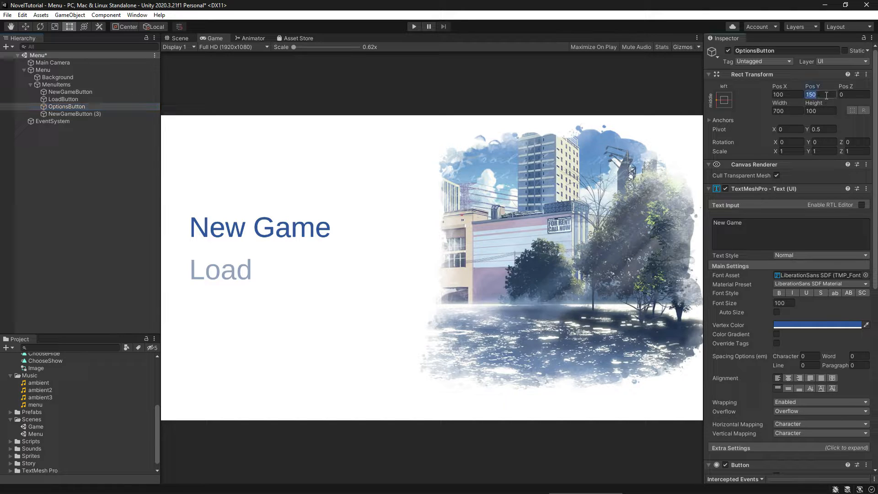
type("-150Options")
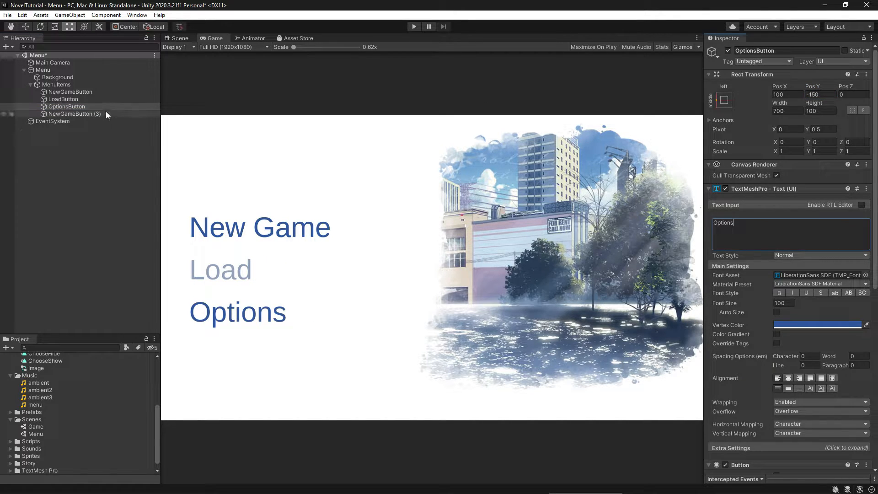
Rename the last duplicate of NewGameButton, NewGameButton (3), to QuitButton
left_click(99, 113)
key("F2")
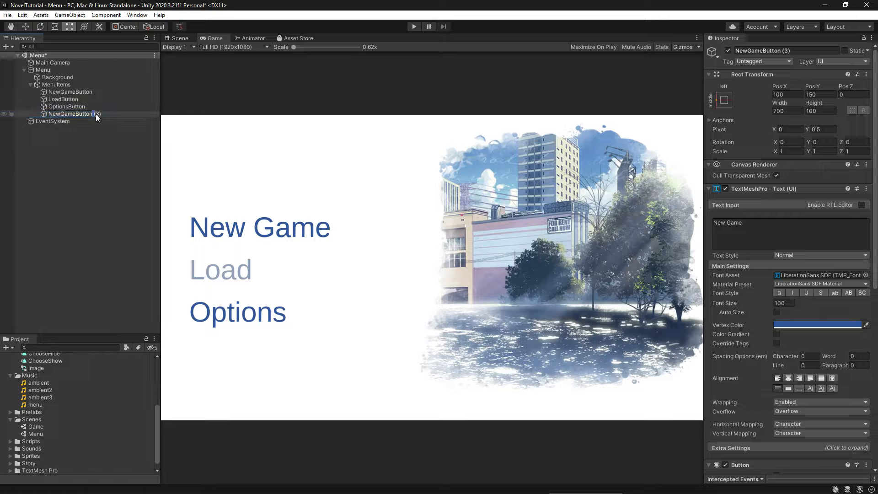
left_click_drag(93, 114, 104, 118)
key("BackSpace")
type("QuitButton")
key("Return")
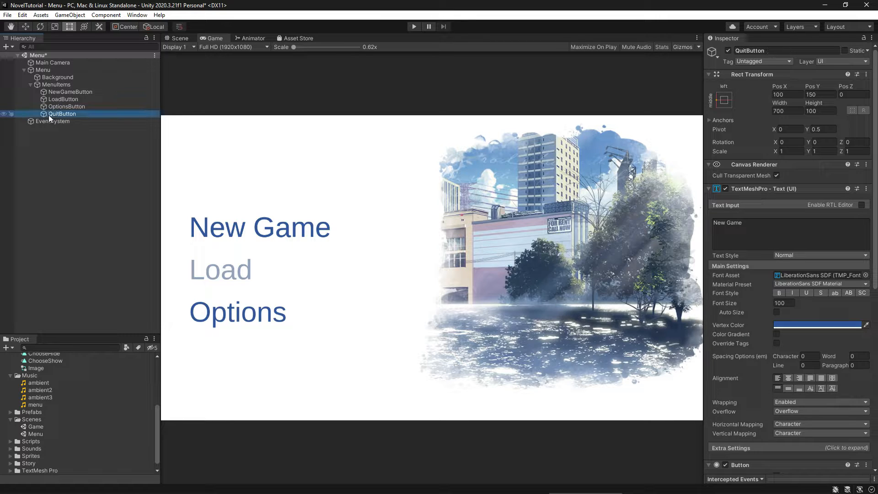
Set QuitButton's displayed text to "Quit" and its Pos Y to -300
left_click(750, 223)
type("Quit")
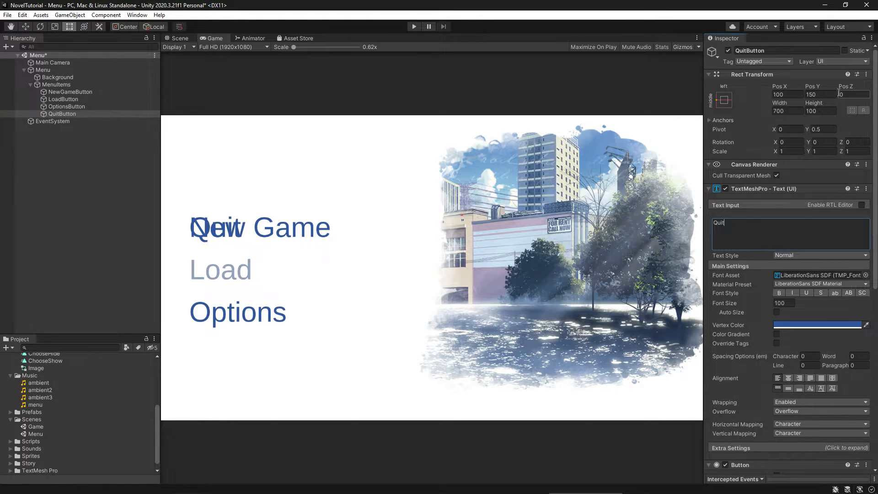
left_click(820, 94)
type("-300")
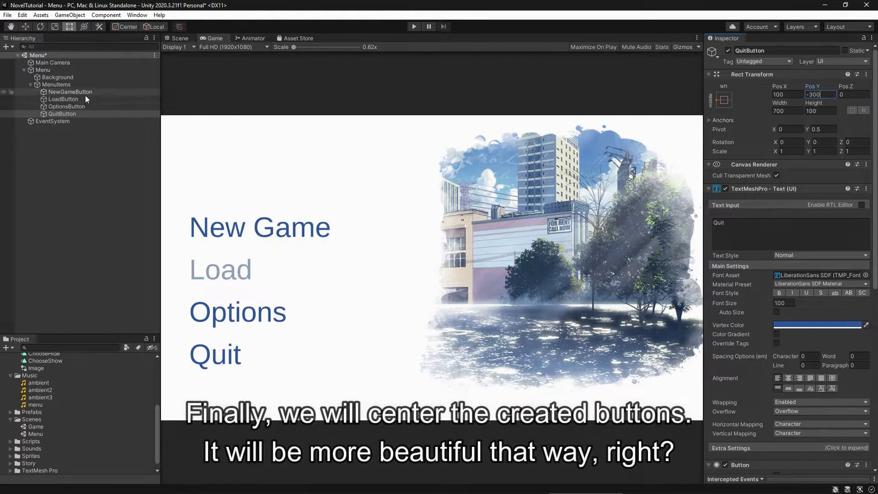
Center the text of all four MenuItems buttons horizontally, from NewGameButton through QuitButton
left_click(85, 94)
left_click(138, 114, "shift")
left_click(787, 378)
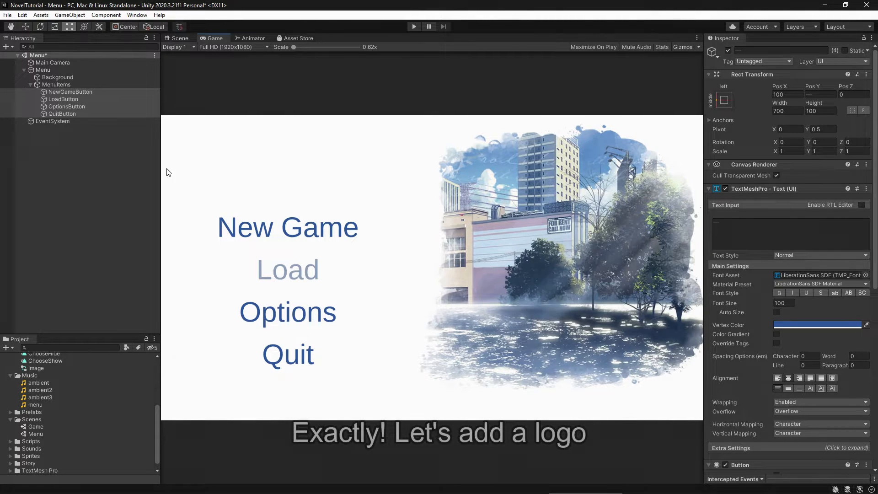
Add a TextMeshPro text object under the Menu canvas and name it Title
right_click(52, 70)
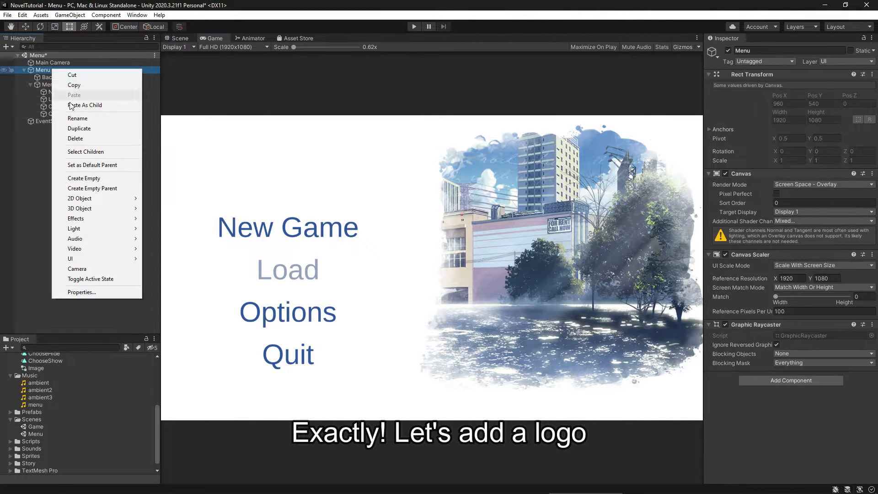
mouse_move(94, 258)
left_click(179, 269)
type("Title")
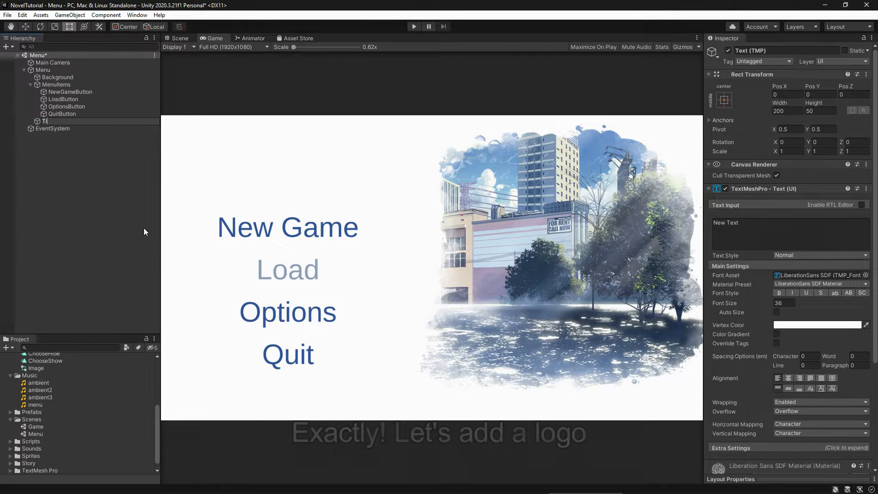
key("Return")
Make Title display "Visual Novel" at font size 150, with the saved blue swatch as its vertex color
left_click(721, 235)
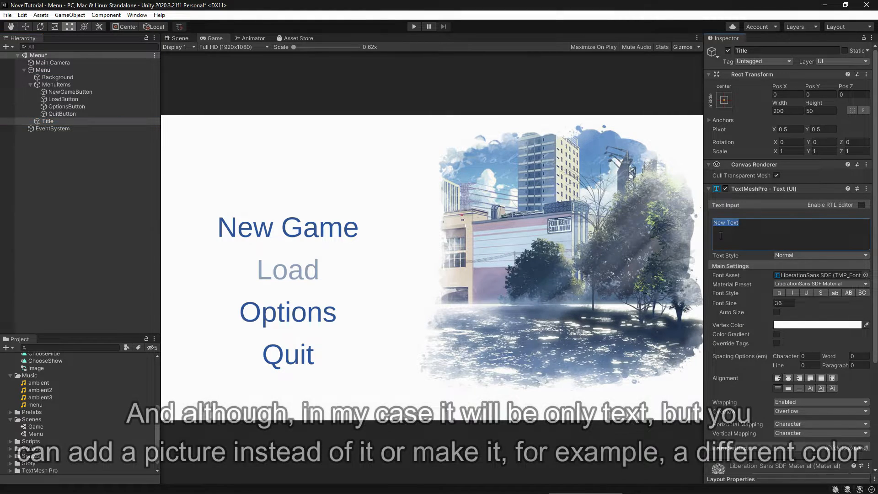
type("Visual Novel")
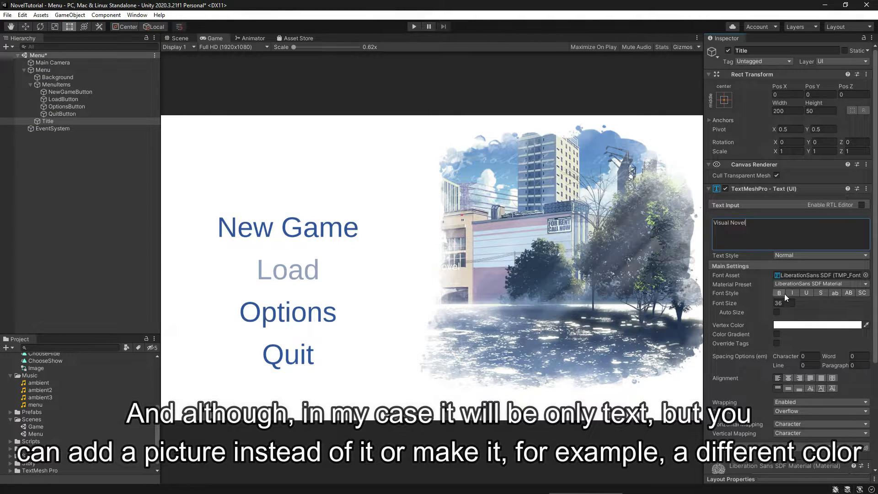
left_click(788, 325)
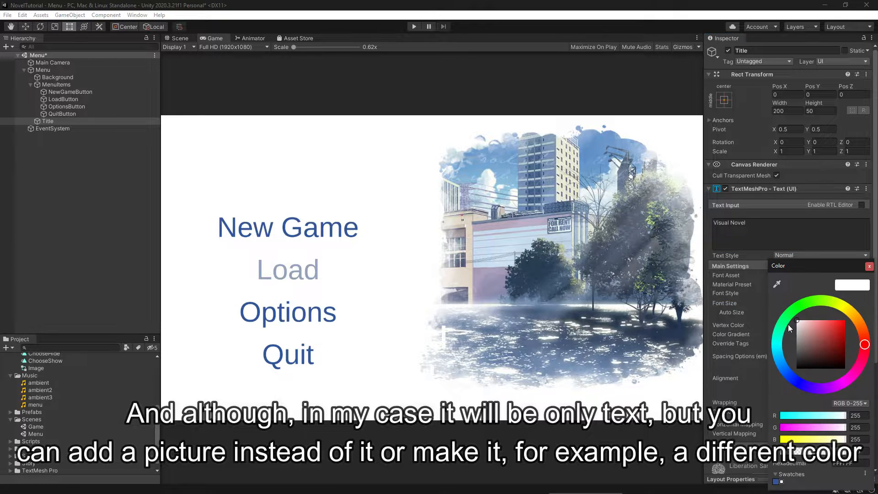
left_click(777, 482)
left_click(869, 267)
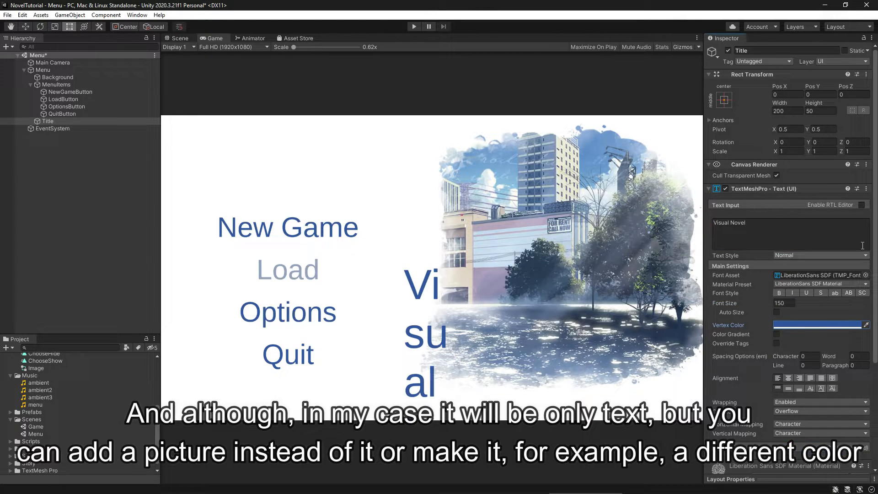
Resize the Title text box to a width of 900 and a height of 130
left_click(781, 112)
type("900")
left_click(812, 111)
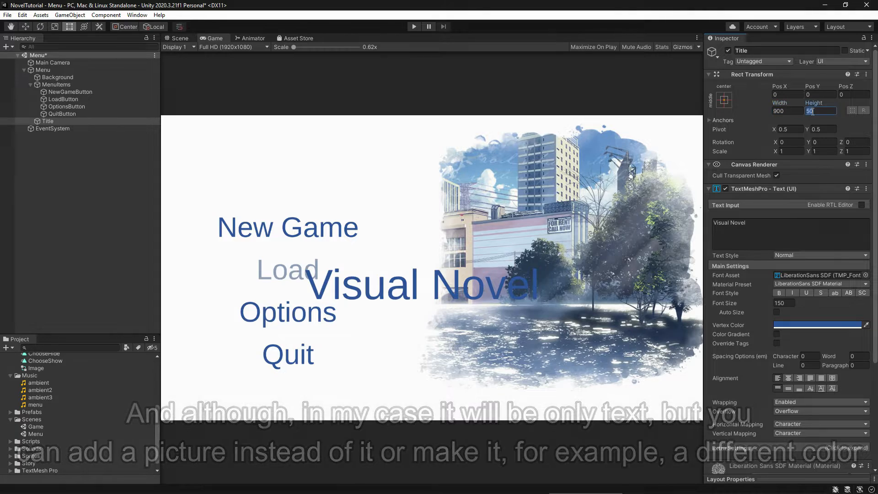
type("130")
Anchor Title to the canvas's top-left corner along with its pivot and position, with Pos X 0 and Pos Y -75
left_click(724, 100)
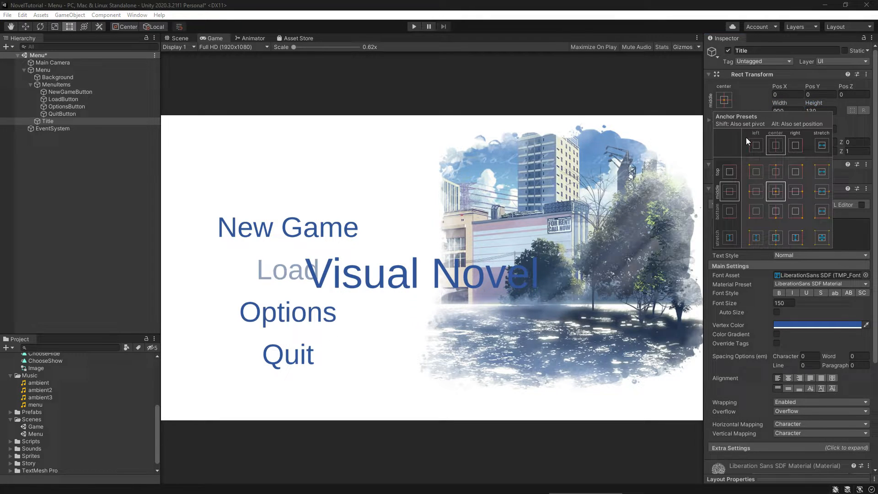
left_click(755, 170, "alt+shift")
left_click(781, 95)
type("0")
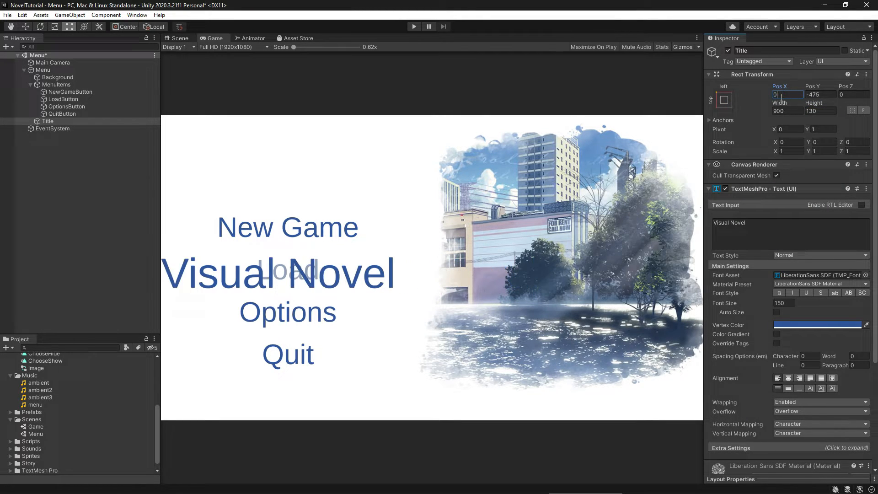
left_click(812, 95)
type("-75")
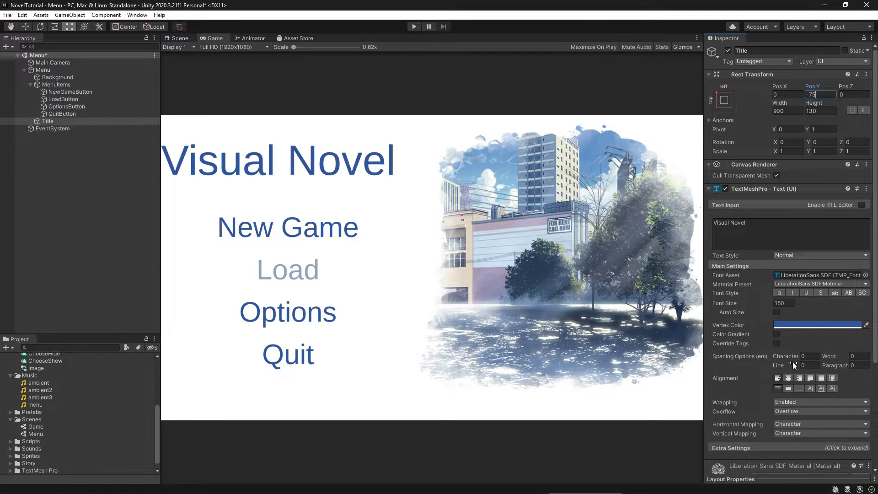
Center the Title text horizontally and save the Menu scene
left_click(788, 378)
key("ctrl+s")
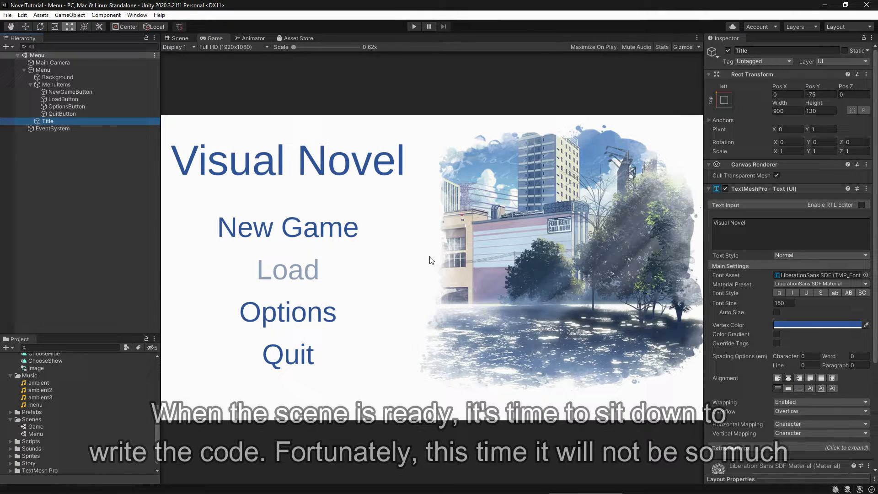
Create a C# script named MenuController in the Scripts/Controllers folder
left_click(11, 441)
scroll(28, 431, "down", 2)
right_click(44, 394)
mouse_move(90, 156)
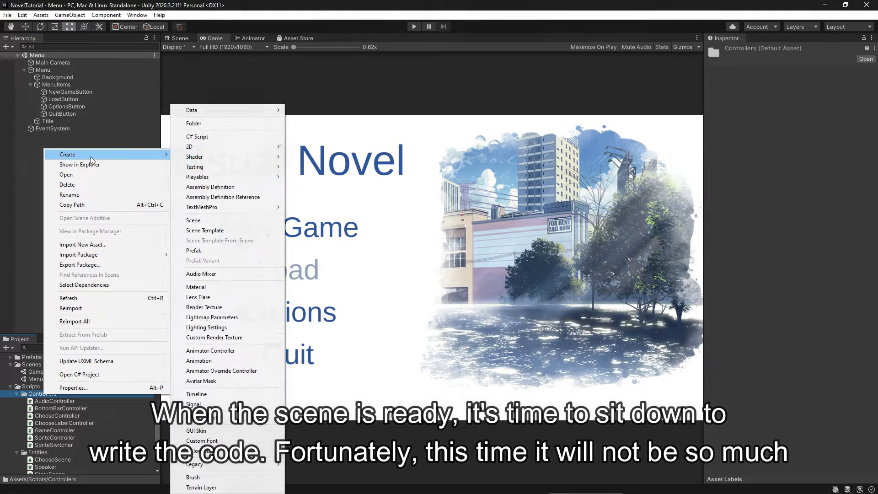
left_click(210, 137)
type("MenuContro")
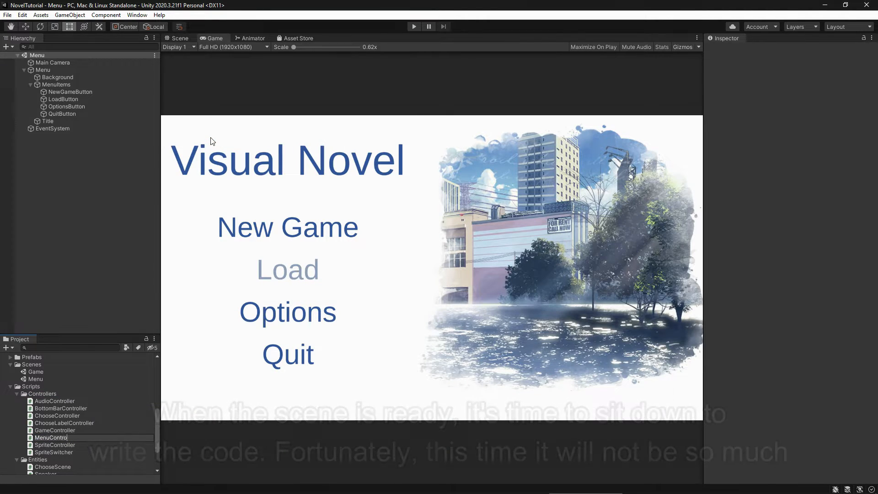
type("ller")
key("Return")
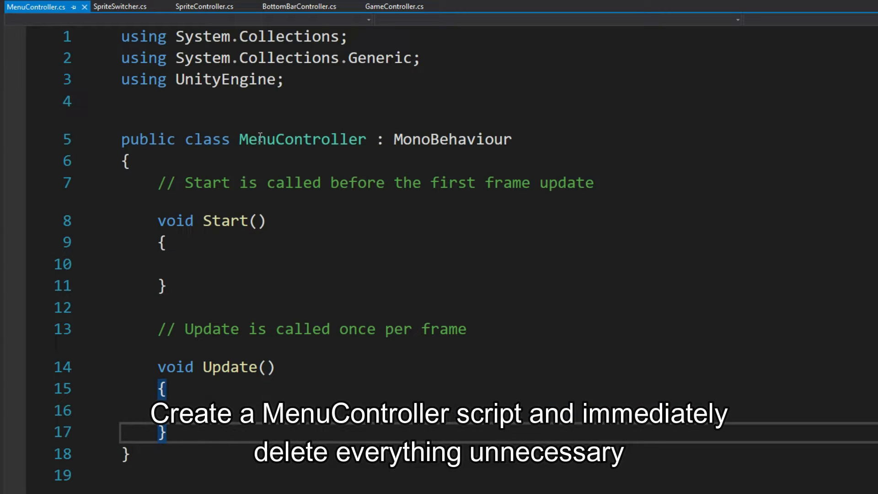
In the code editor, strip MenuController of the two System.Collections using lines and the default Start and Update methods
left_click_drag(121, 79, 118, 37)
key("BackSpace")
left_click_drag(157, 139, 186, 369)
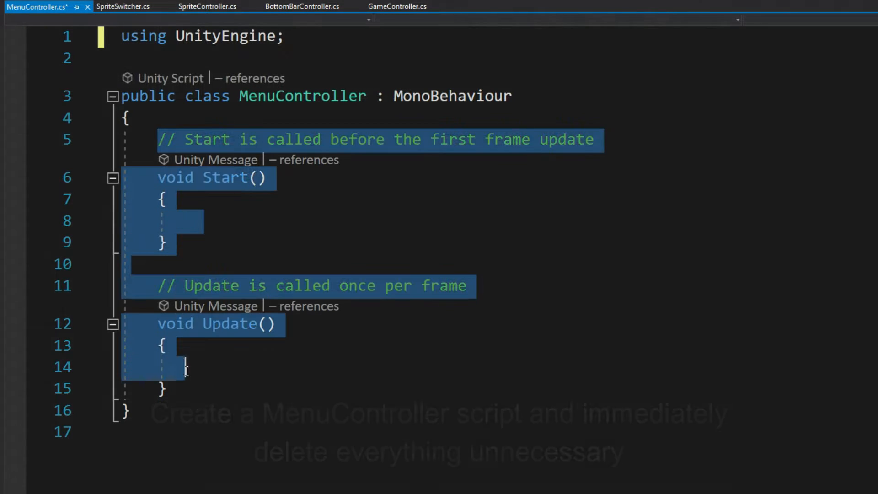
Add an empty public void NewGame() method to the MenuController class
type("public void NewGame()")
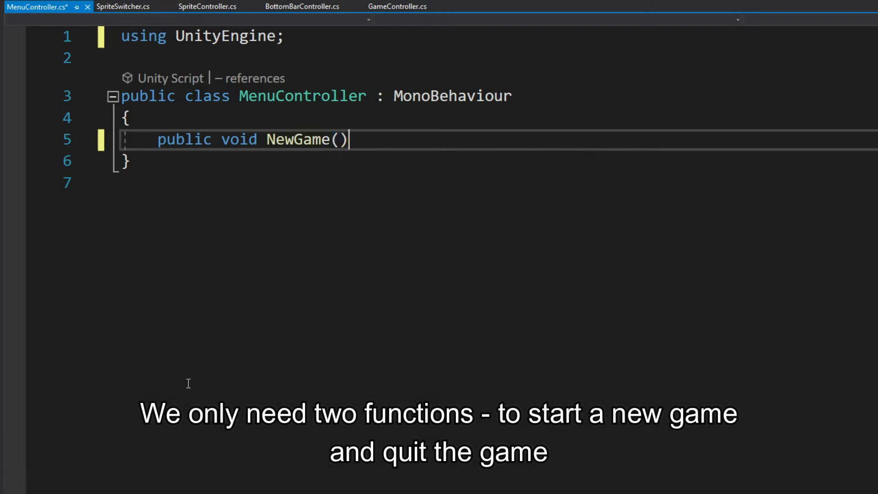
key("Return")
type("{")
key("Return")
key("Down")
key("Return")
key("Return")
Add a public void Quit() method below NewGame that calls Application.Quit()
type("public")
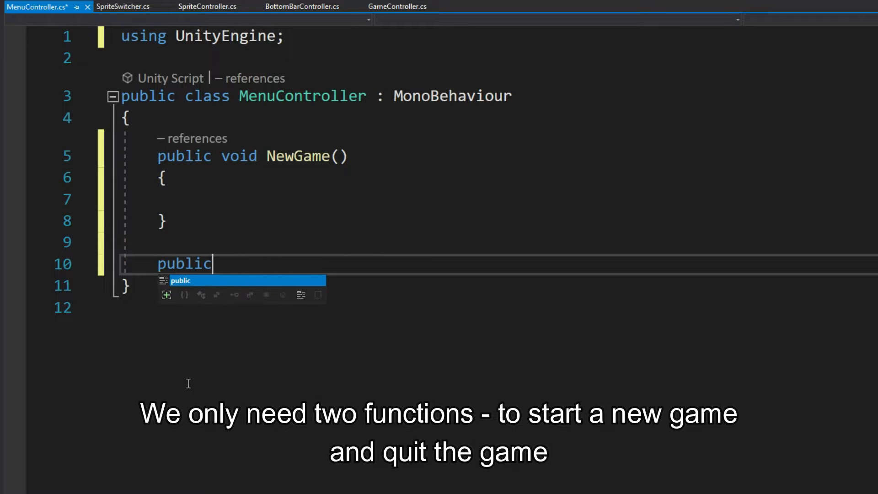
type(" void Quit() {")
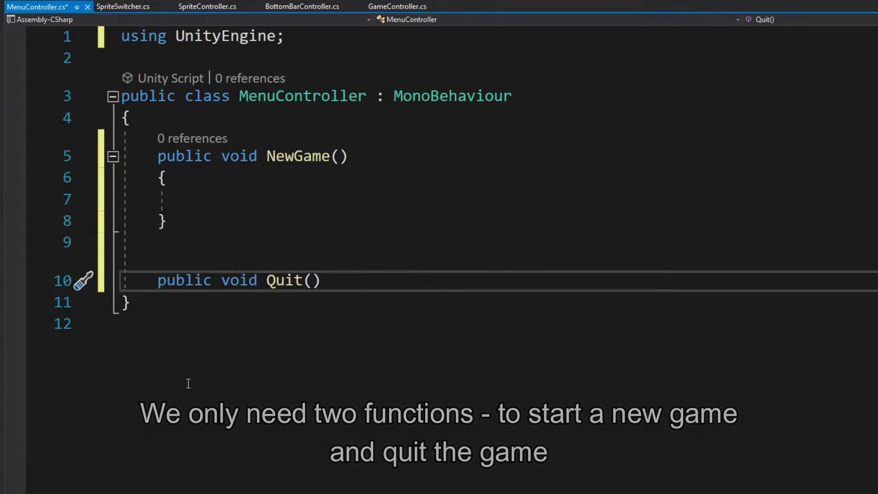
key("Return")
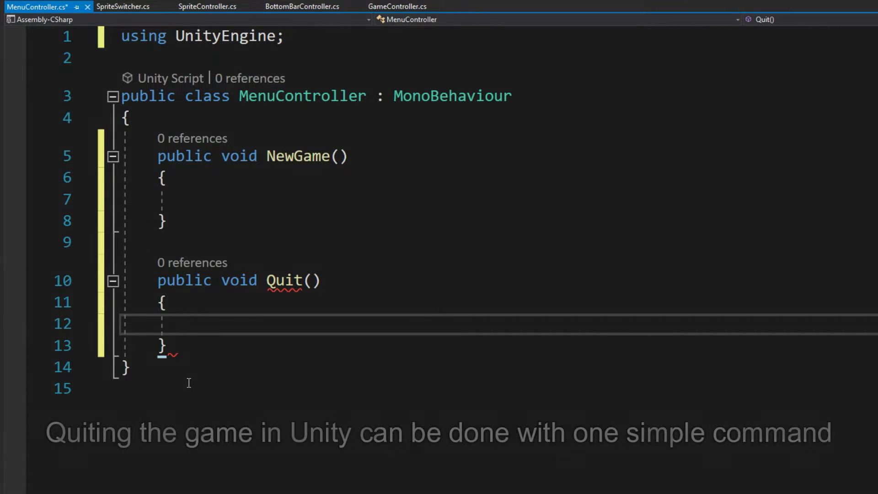
type("Application")
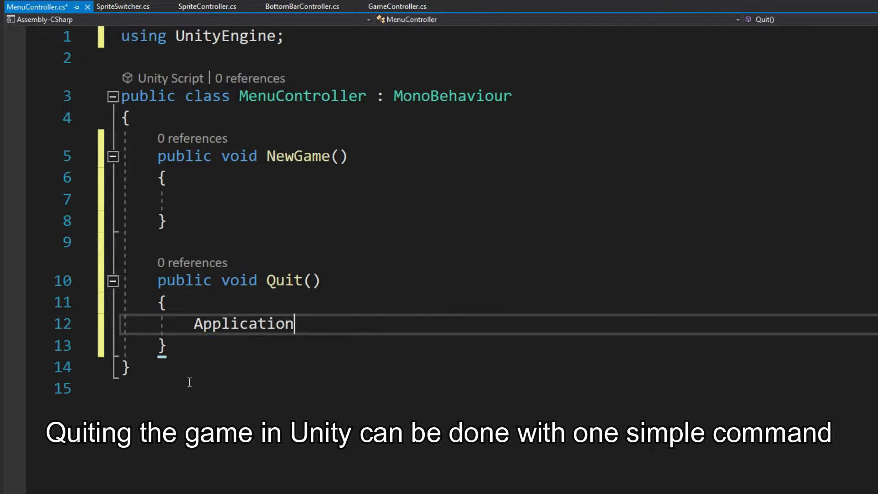
type(".Quit();")
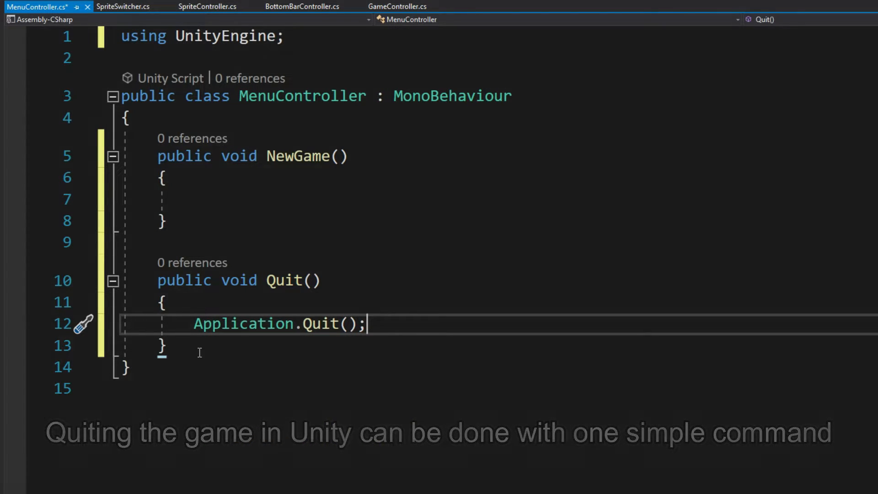
Import the UnityEngine.SceneManagement namespace below the UnityEngine using line
left_click(301, 44)
key("Return")
type("using ")
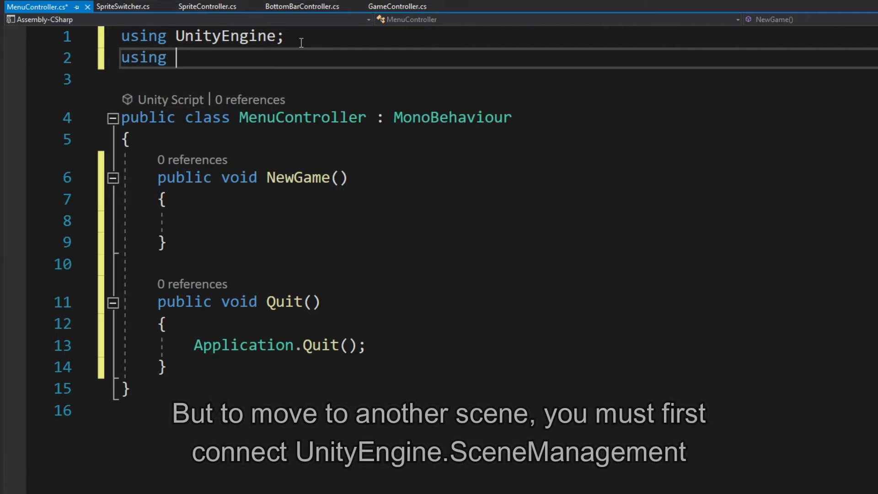
type("UnityEngine.SceneManagement;")
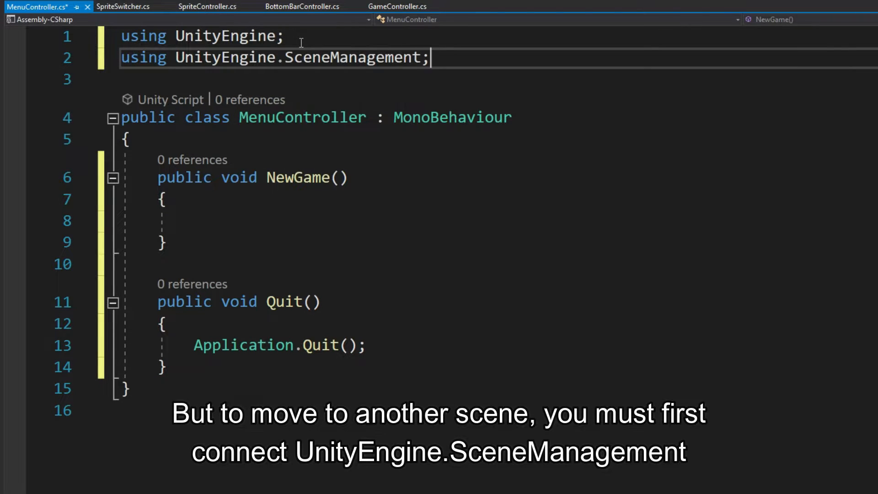
Declare a public string field gameScene at the start of the MenuController class, followed by a blank line
left_click(253, 136)
key("Return")
type("public string")
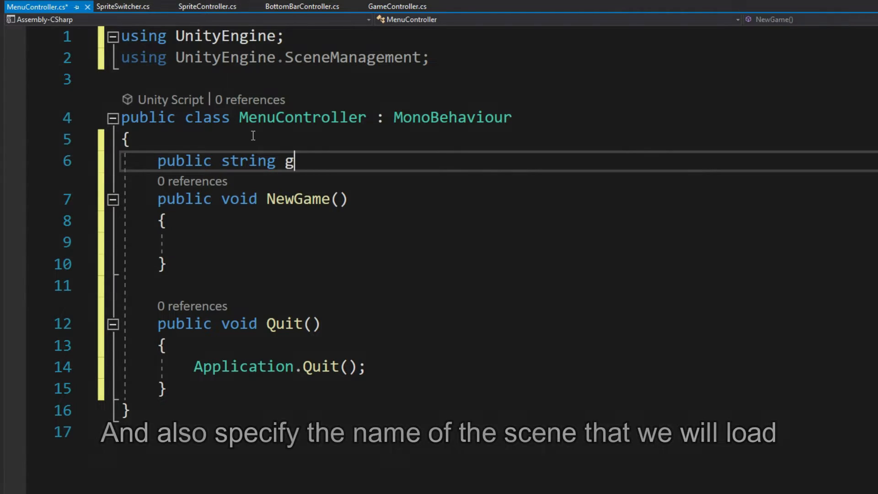
type(" gameScene;")
key("Return")
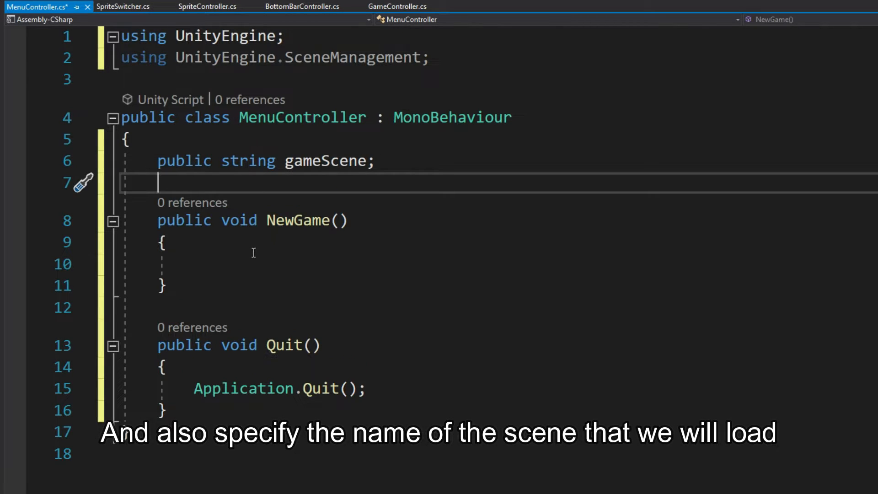
Make NewGame() call SceneManager.LoadScene with gameScene and LoadSceneMode.Single
left_click(255, 259)
type("Scene")
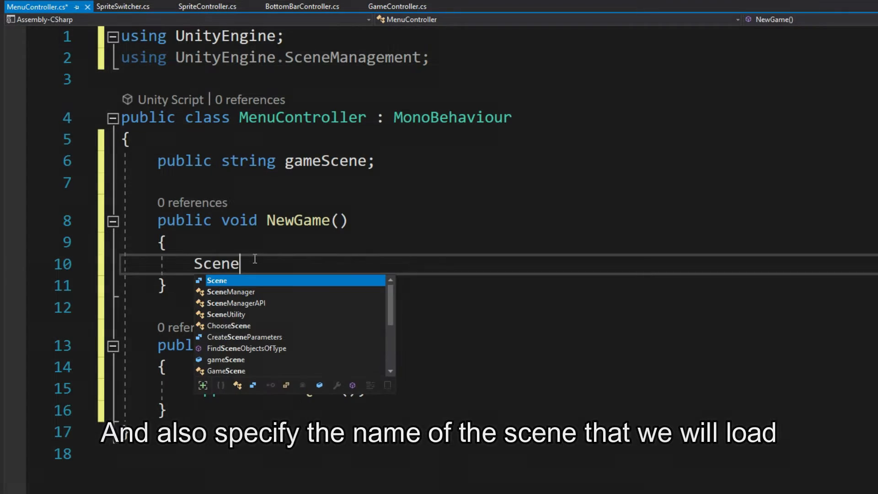
key("Down")
type("Manager.Load")
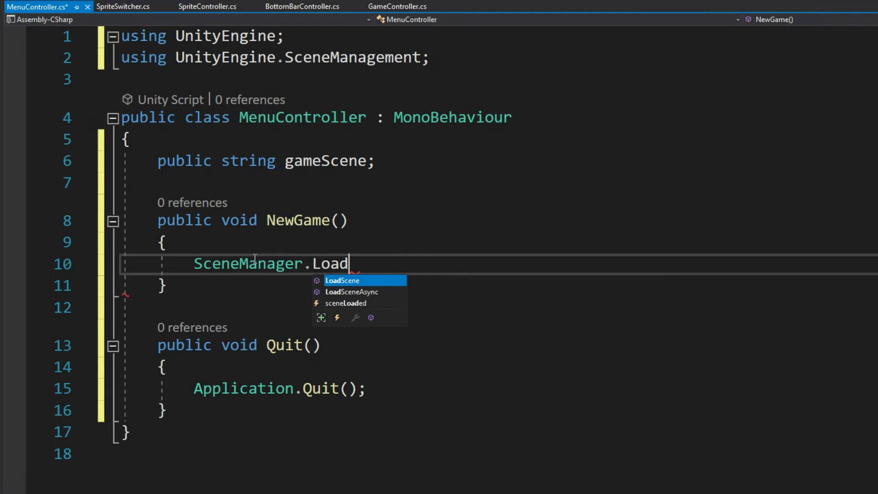
type("Scene(gameScene, ")
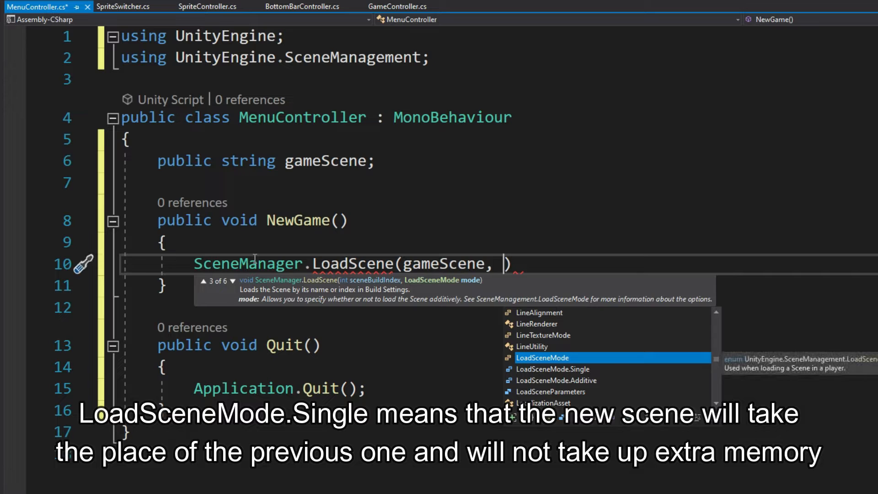
type("LoadSceneMode.Single);")
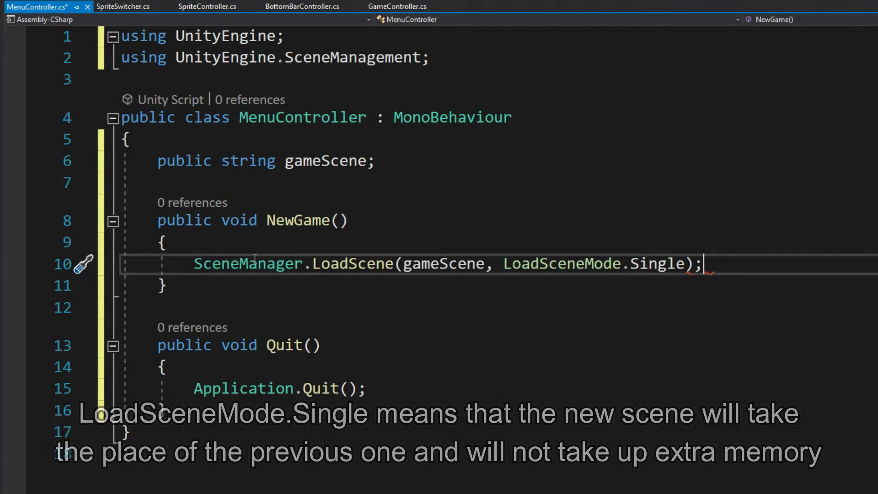
Switch to Unity and attach the MenuController script to the Menu canvas object
left_click_drag(51, 444, 55, 69)
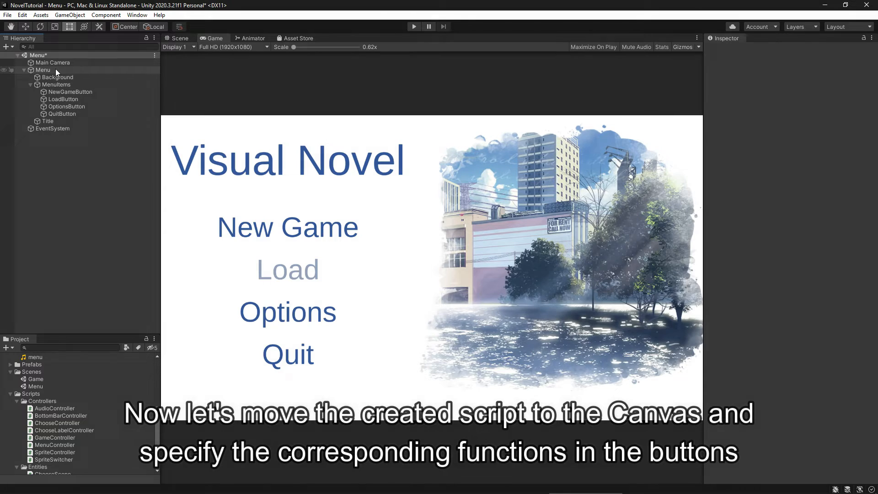
Add an On Click event to NewGameButton that targets the Menu object and calls MenuController's NewGame() function
left_click(63, 91)
scroll(711, 326, "down", 15)
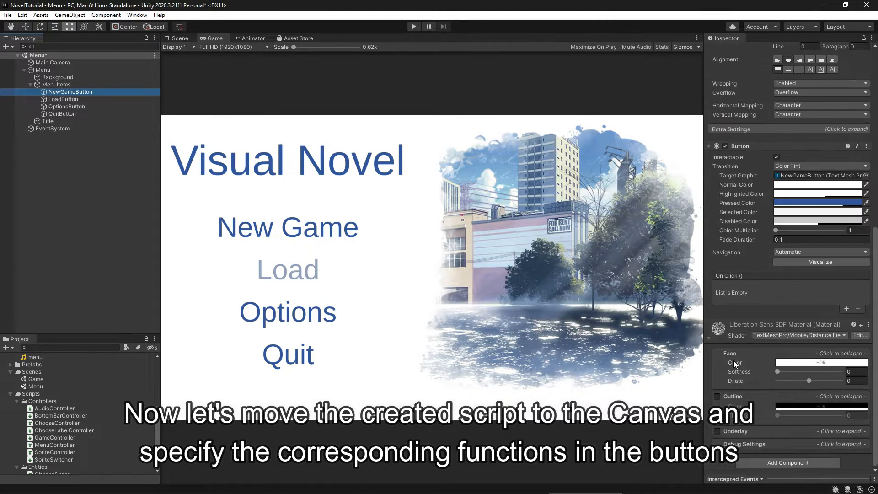
left_click(846, 309)
left_click_drag(43, 70, 735, 296)
left_click(778, 287)
mouse_move(788, 364)
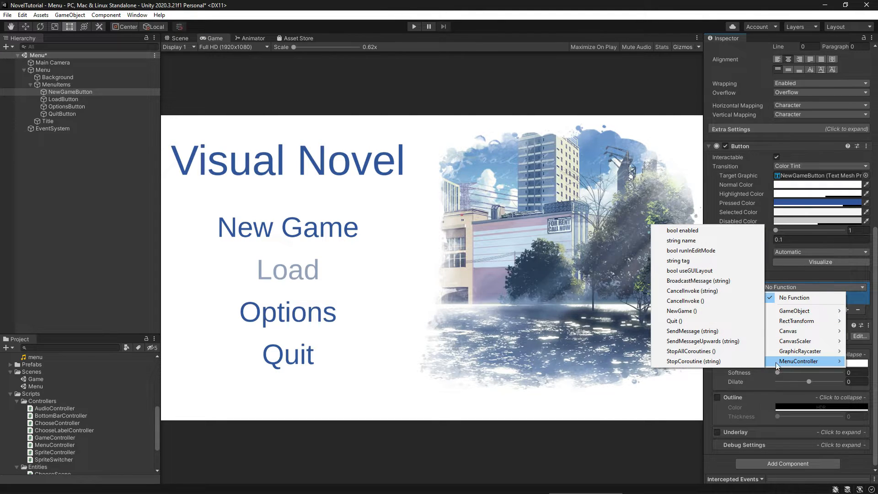
left_click(704, 321)
Add an On Click event to QuitButton that calls MenuController.Quit on the Menu object, and save the scene
left_click(62, 114)
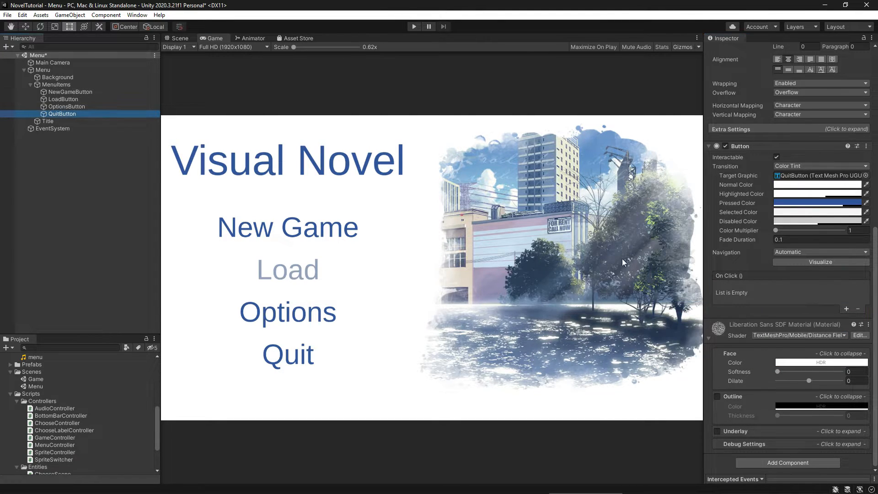
left_click(846, 310)
left_click_drag(42, 70, 243, 87)
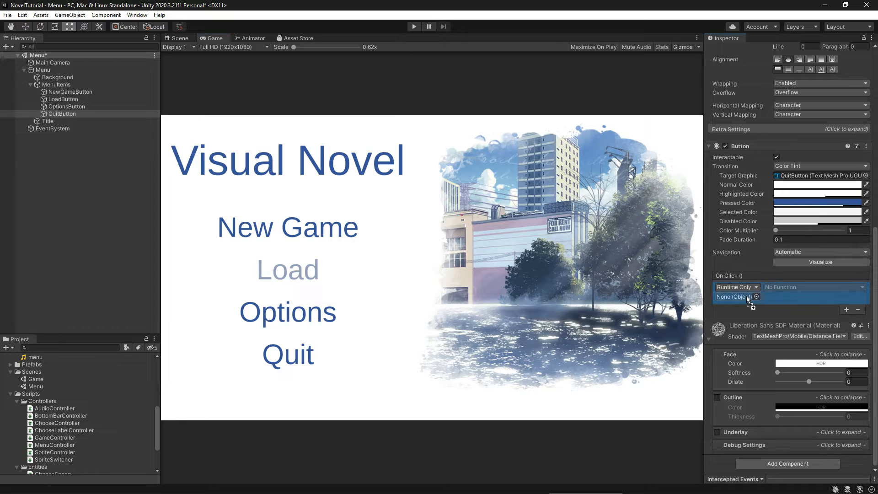
left_click_drag(749, 300, 748, 298)
left_click(814, 287)
mouse_move(813, 358)
left_click(714, 322)
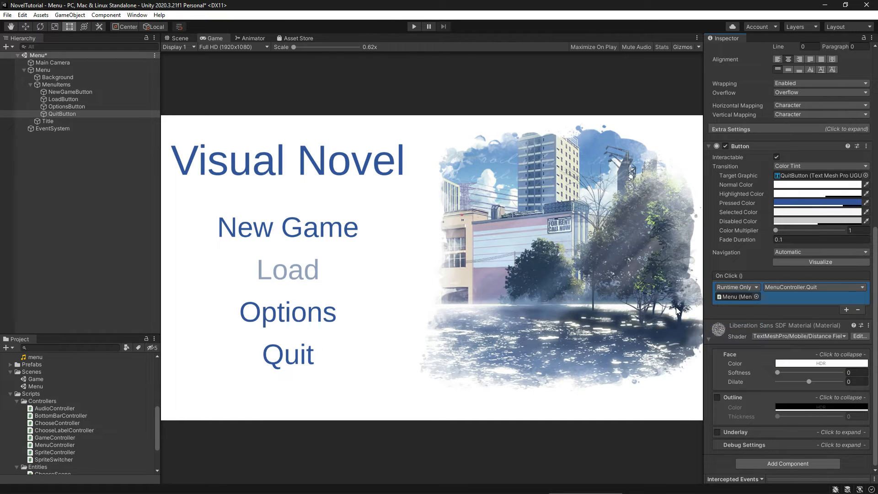
key("ctrl+s")
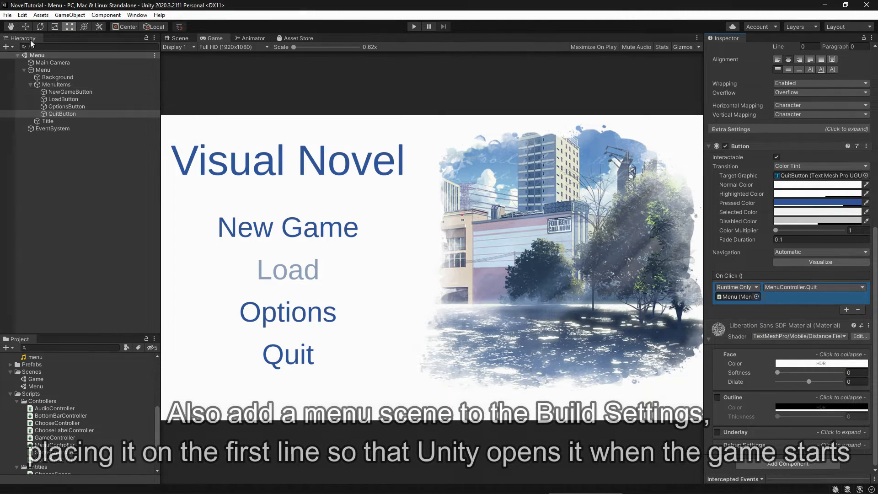
Add the open Menu scene to the Build Settings and place it first, above Scenes/Game
left_click(8, 15)
left_click(33, 126)
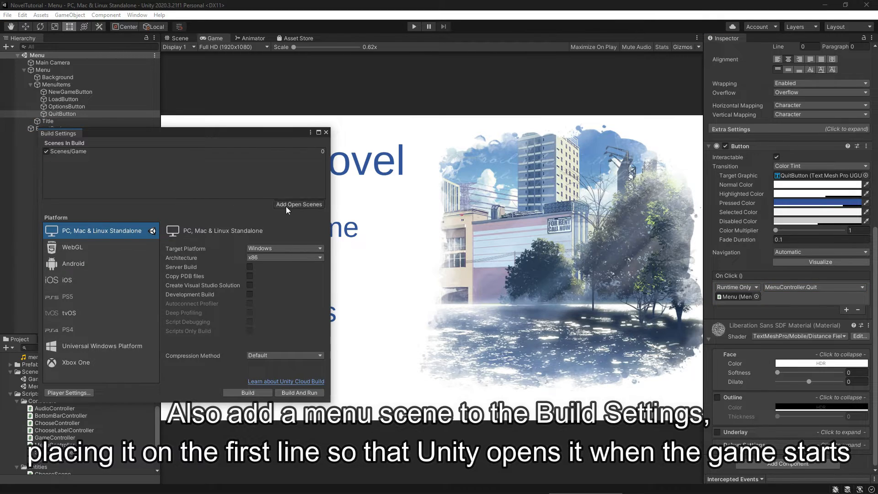
left_click_drag(98, 159, 133, 150)
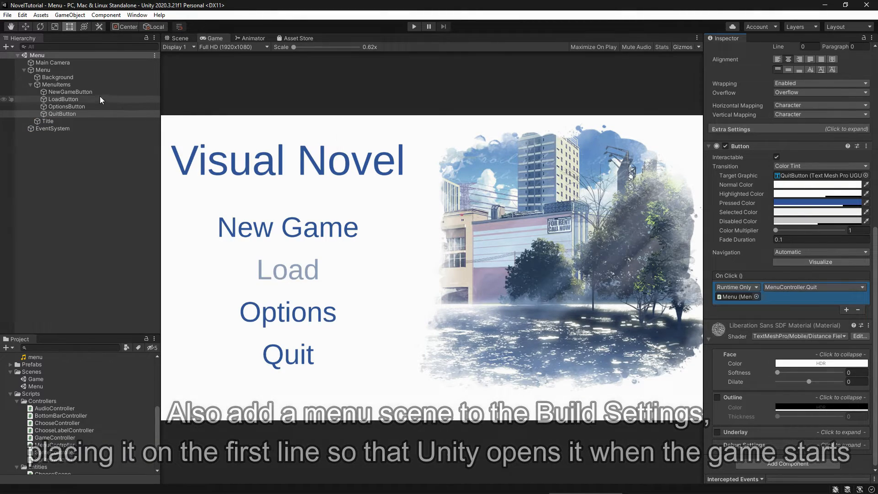
Set the Game Scene value of the Menu object's MenuController script to Game and save the scene
left_click(55, 70)
left_click(789, 395)
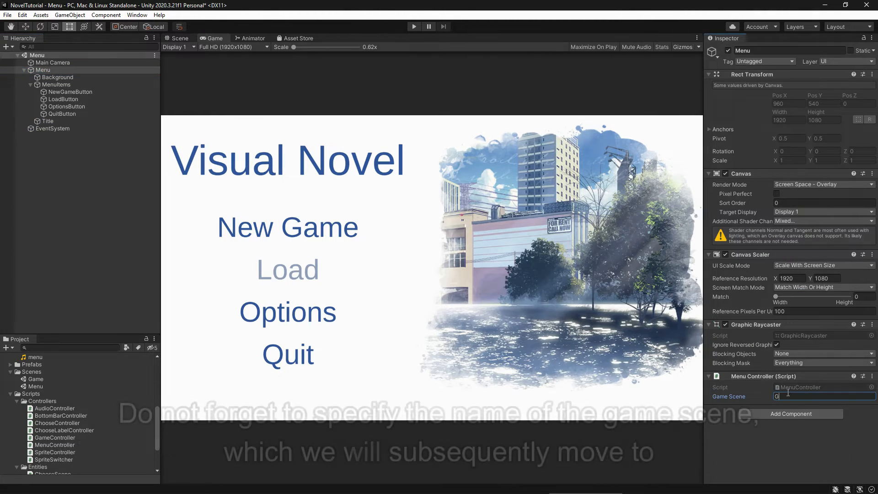
type("Game")
key("ctrl+s")
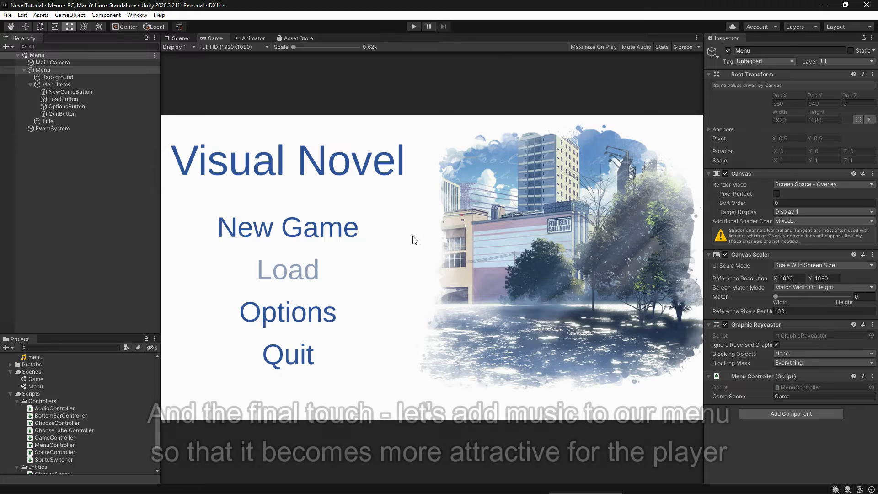
Create an empty game object in the Menu scene and name it AudioController
left_click(70, 15)
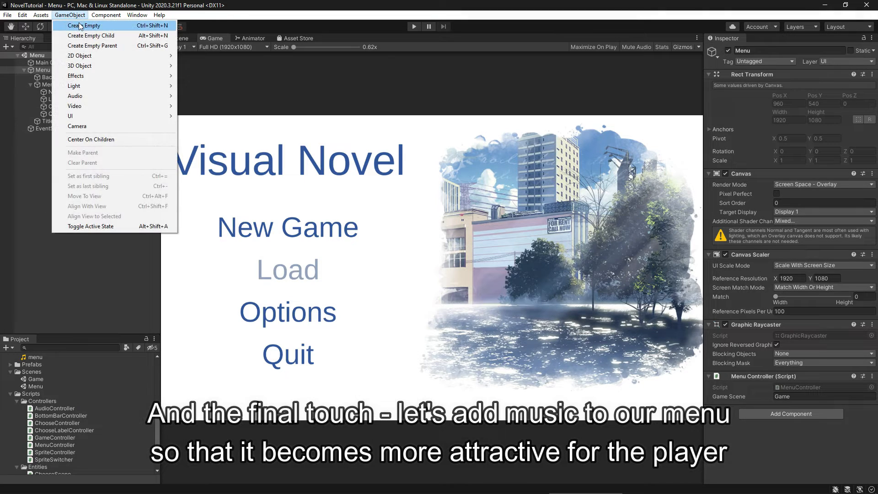
left_click(79, 24)
type("AudioController")
key("Return")
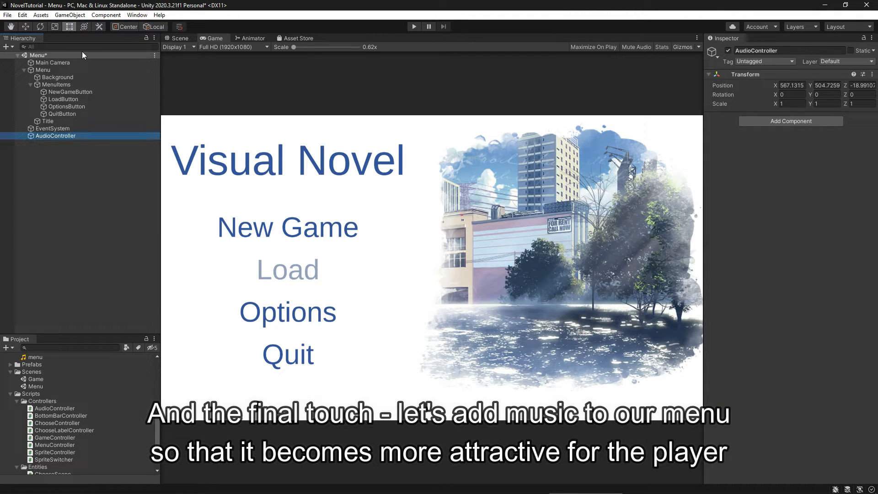
Add an Audio Source component to AudioController and assign the menu clip as its AudioClip
left_click(751, 124)
type("audio s")
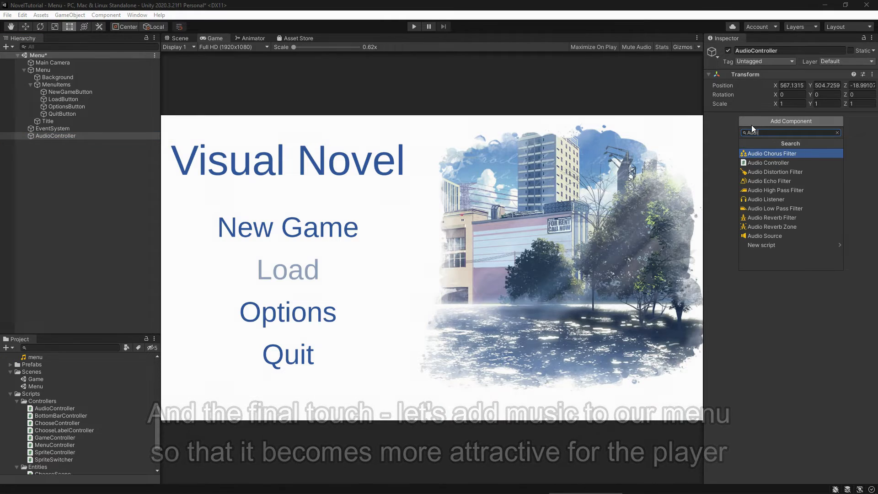
key("Return")
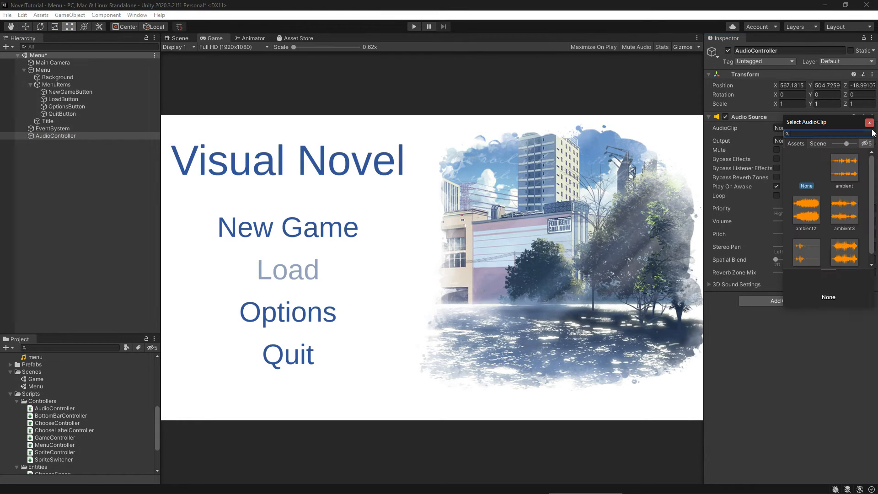
double_click(844, 245)
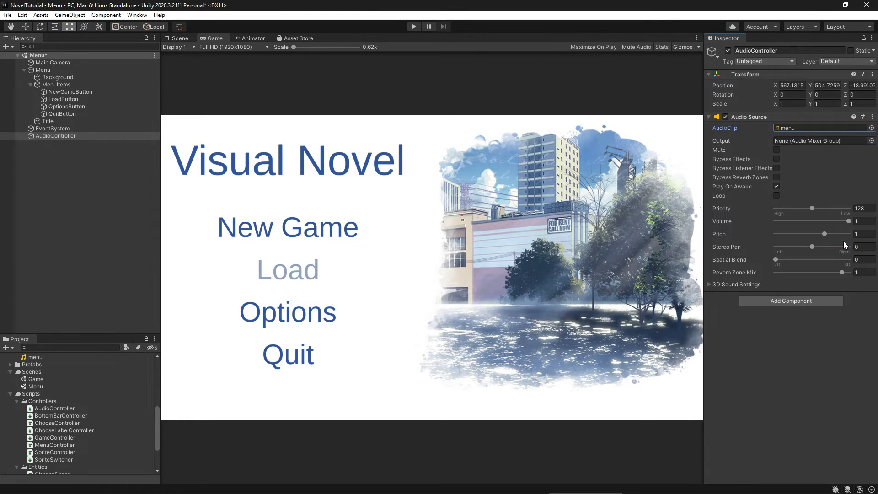
Run the Menu scene in play mode and test the Quit button
left_click(414, 26)
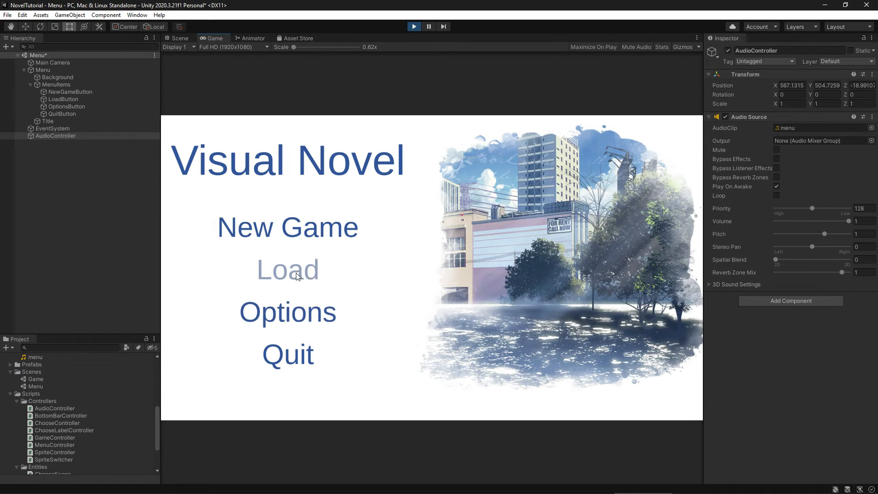
left_click(297, 356)
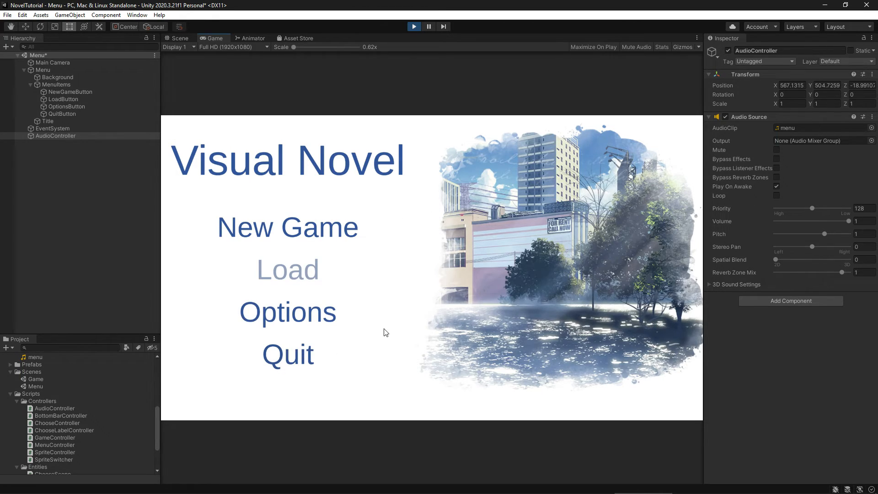